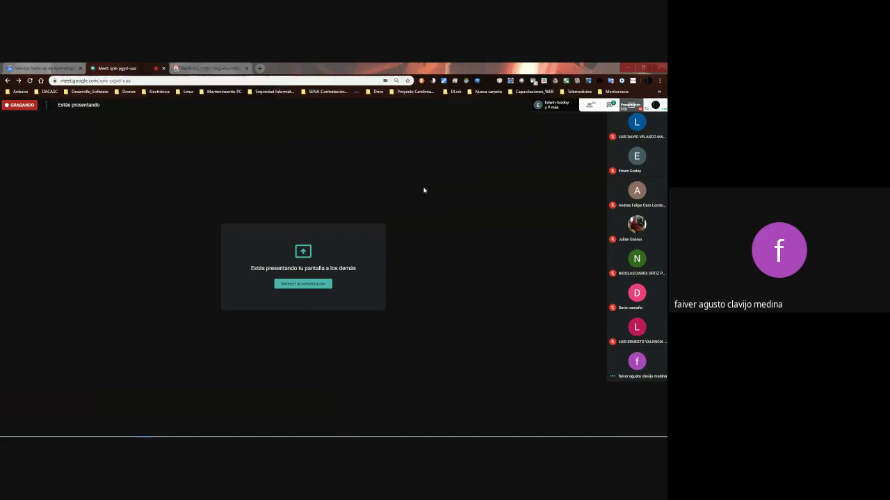
- Review the meeting's chat messages and participant list
{"action": "left_click", "coordinate": [614, 107]}
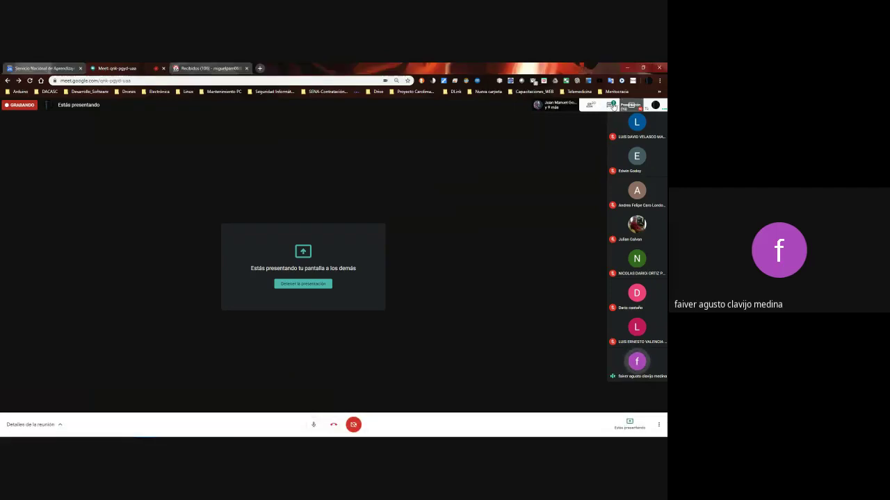
{"action": "left_click", "coordinate": [615, 107]}
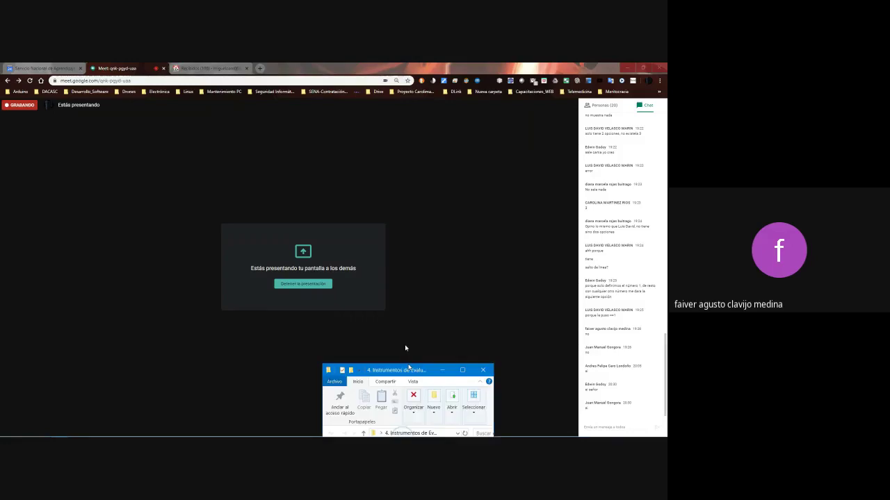
{"action": "left_click", "coordinate": [405, 392]}
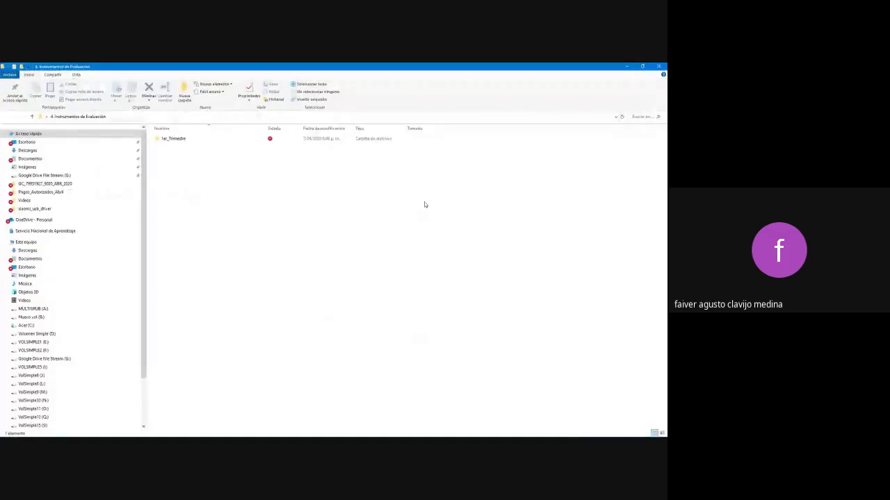
{"action": "key", "text": "alt+Tab"}
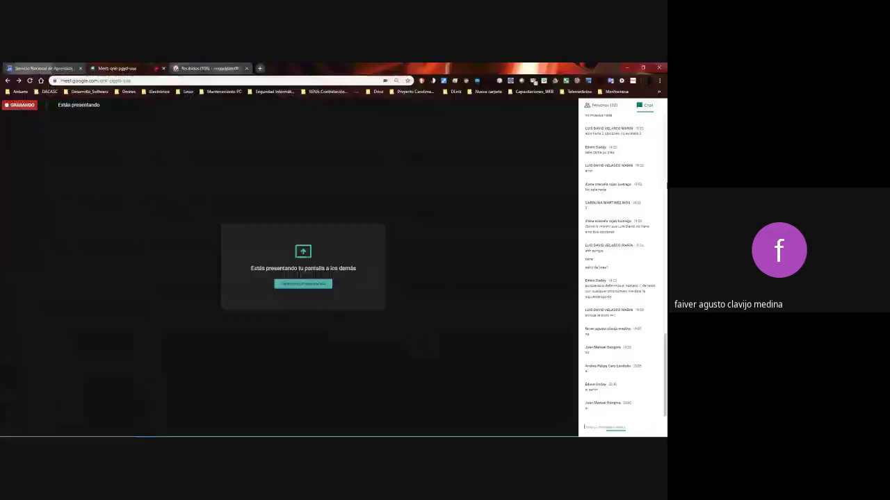
{"action": "left_click", "coordinate": [605, 105]}
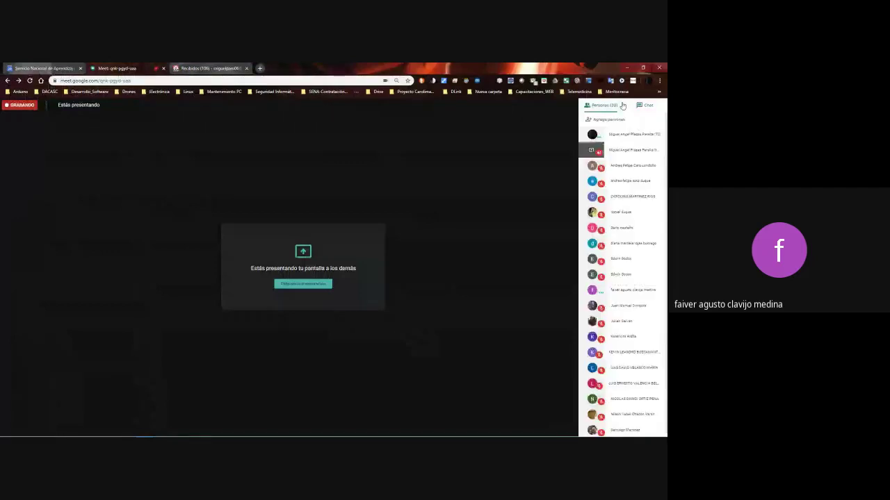
{"action": "left_click", "coordinate": [644, 104]}
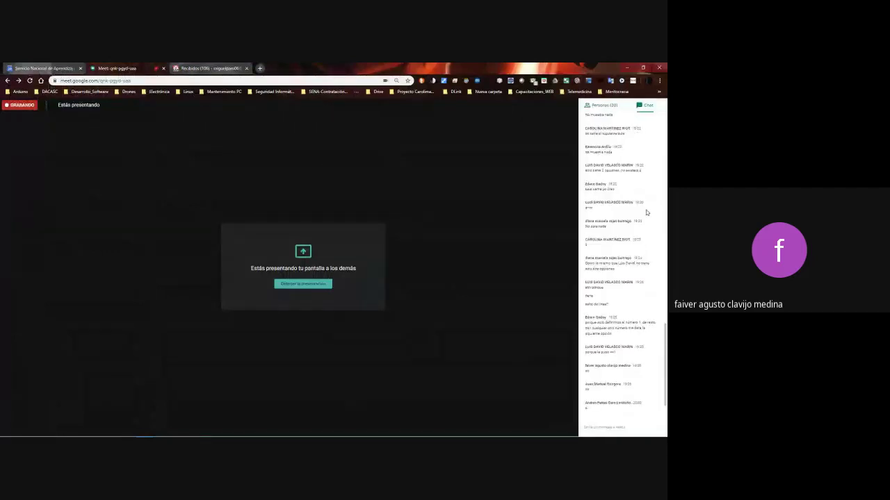
{"action": "scroll", "coordinate": [646, 213], "scroll_direction": "down", "scroll_amount": 2}
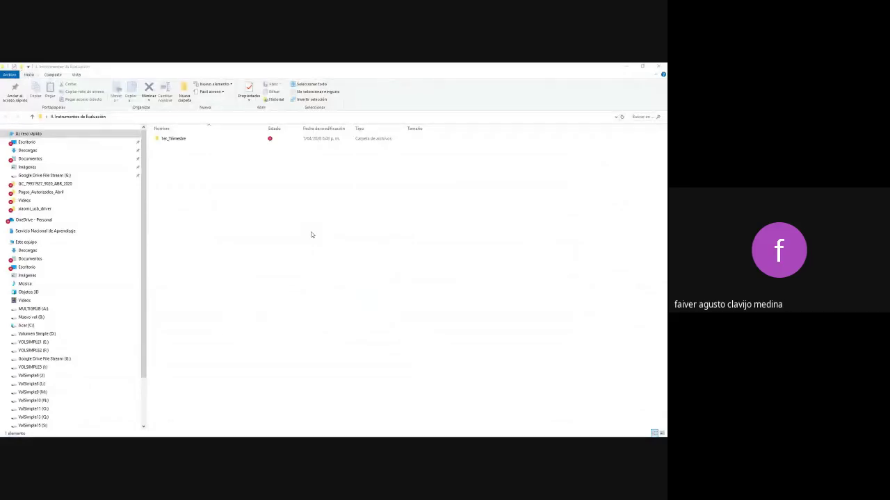
- Switch to File Explorer, show this computer's drives, and magnify the screen to 200%
{"action": "key", "text": "alt+Tab"}
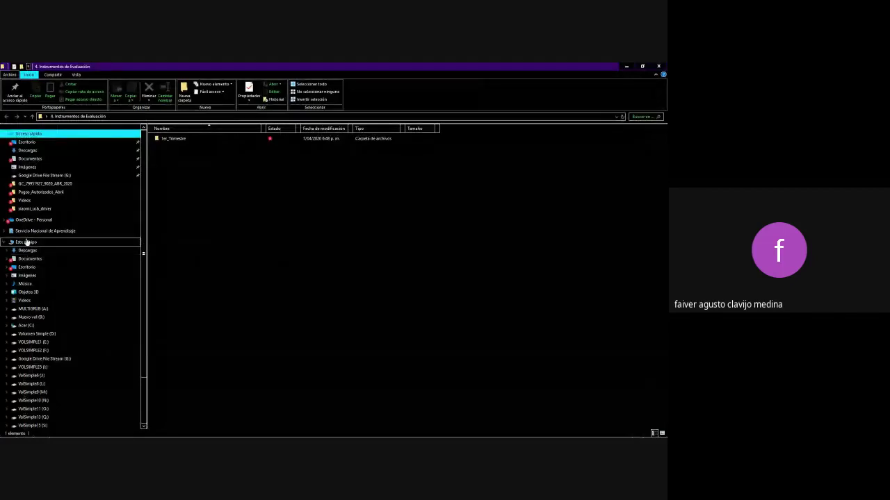
{"action": "left_click", "coordinate": [26, 242]}
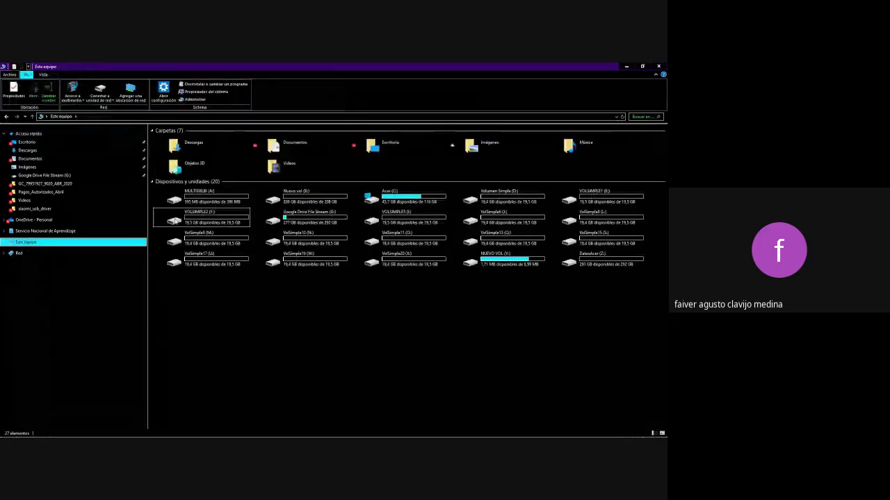
{"action": "key", "text": "super+plus"}
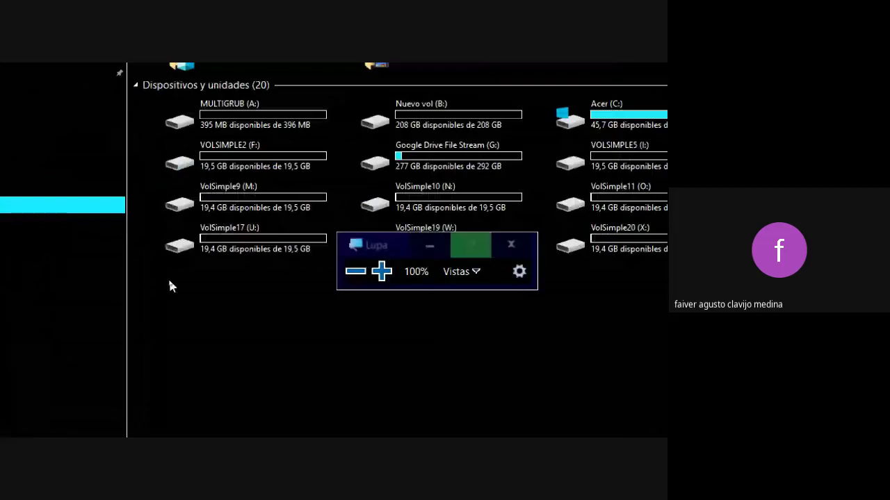
{"action": "key", "text": "super+plus"}
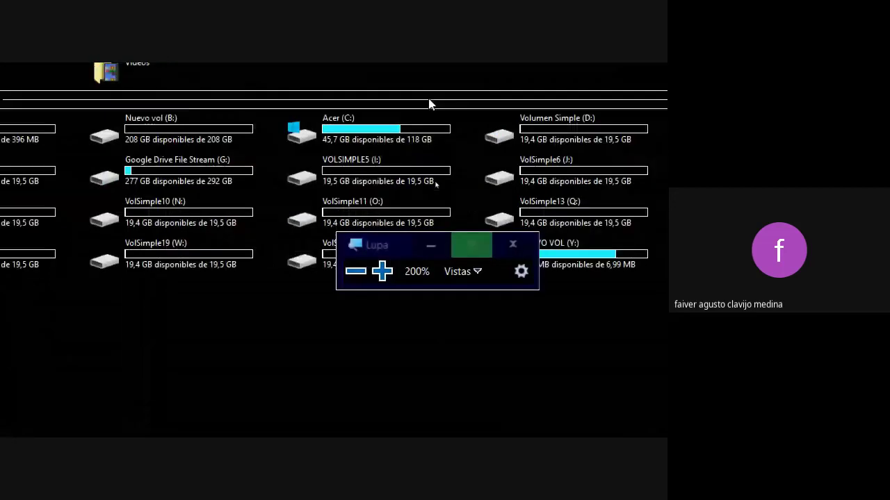
- Open the eclipse-workspace folder inside the user's profile folder on drive C and minimize the magnifier controls
{"action": "double_click", "coordinate": [333, 129]}
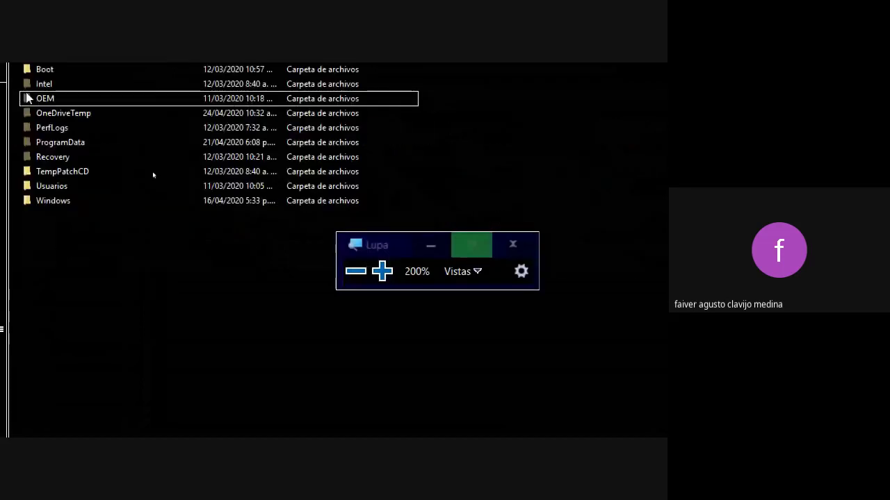
{"action": "double_click", "coordinate": [52, 185]}
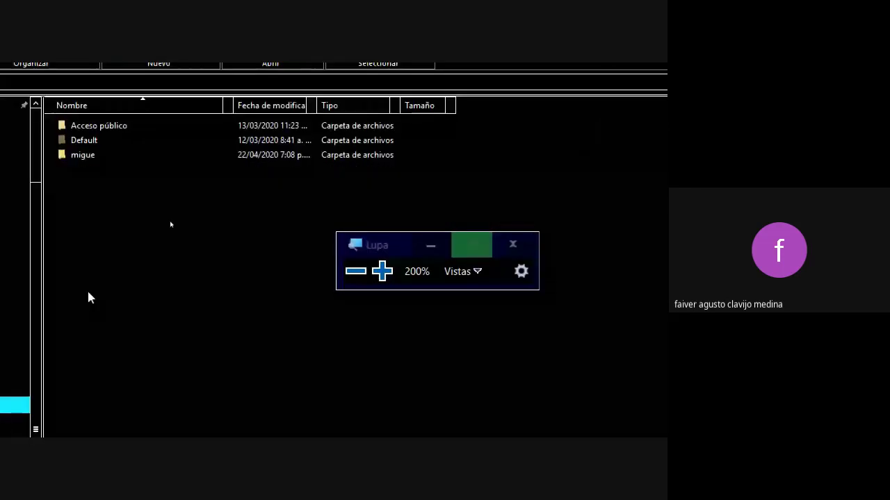
{"action": "left_click", "coordinate": [230, 215]}
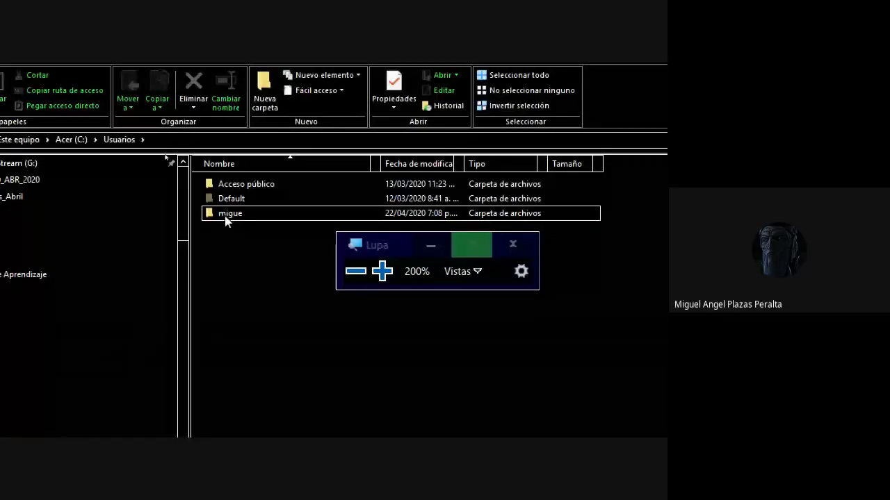
{"action": "double_click", "coordinate": [226, 220]}
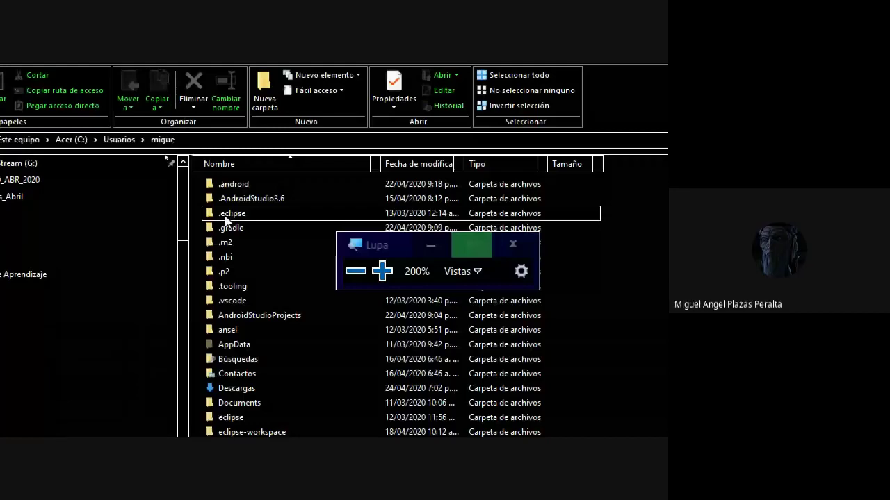
{"action": "key", "text": "super+Escape"}
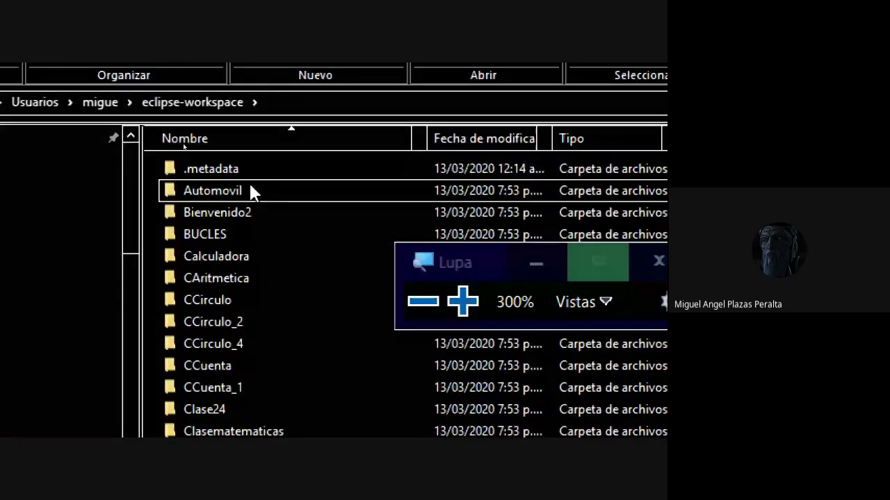
{"action": "mouse_move", "coordinate": [208, 255]}
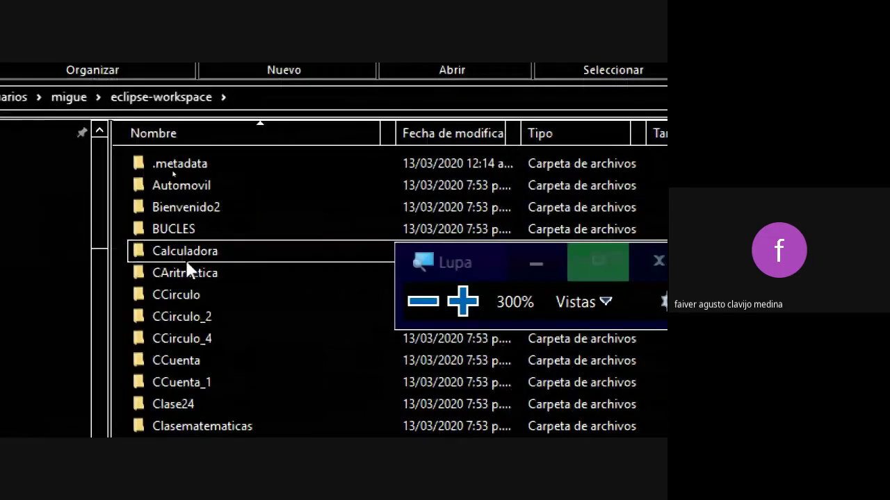
{"action": "left_click", "coordinate": [558, 279]}
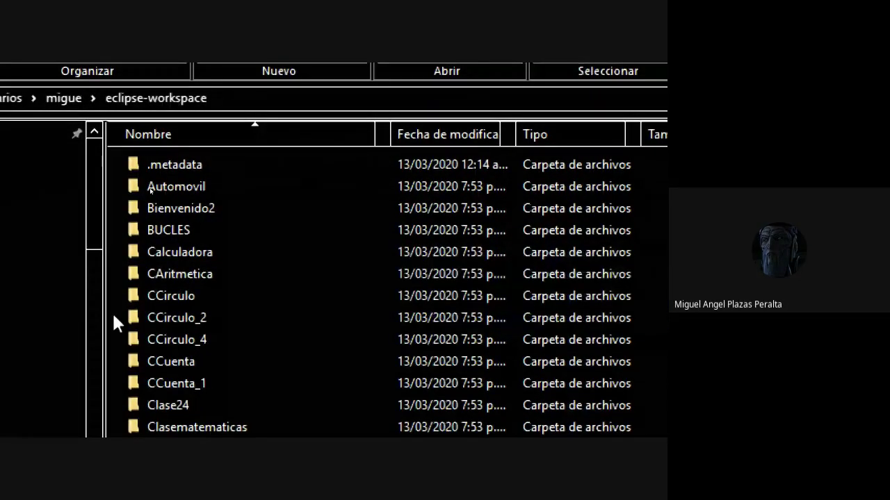
- Inspect the contents of the Calculadora project folder and return to eclipse-workspace
{"action": "left_click", "coordinate": [192, 254]}
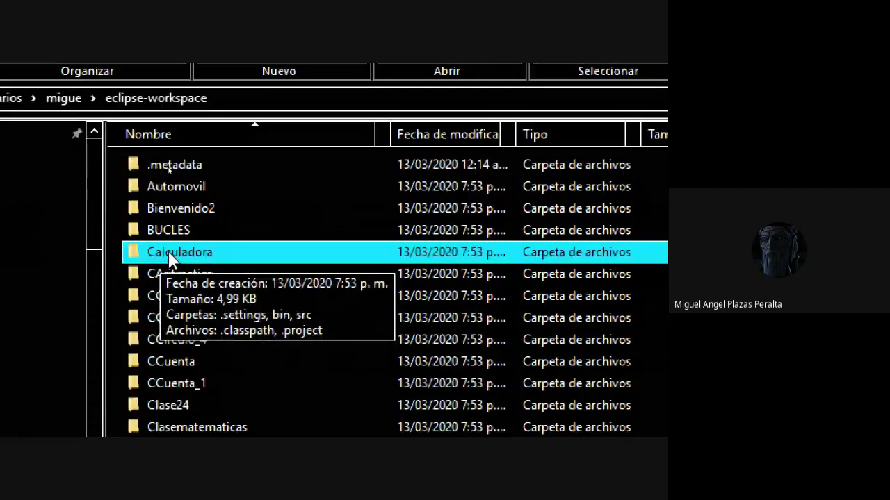
{"action": "double_click", "coordinate": [167, 255]}
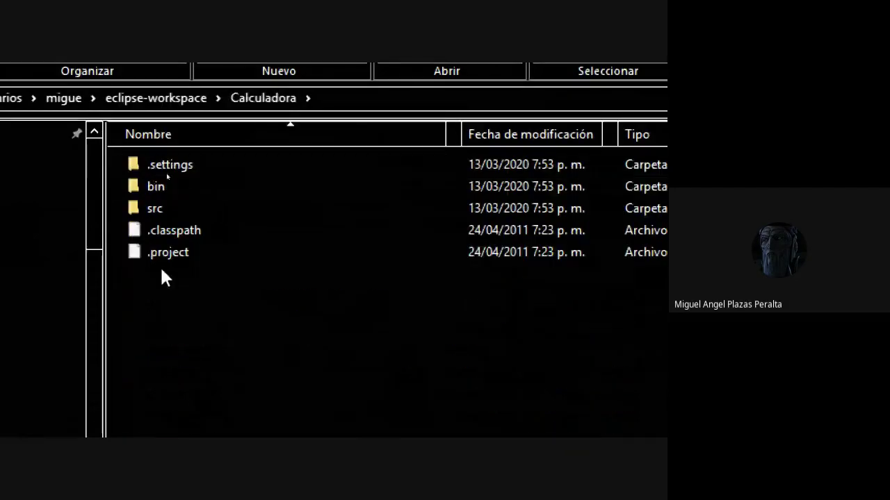
{"action": "left_click", "coordinate": [154, 101]}
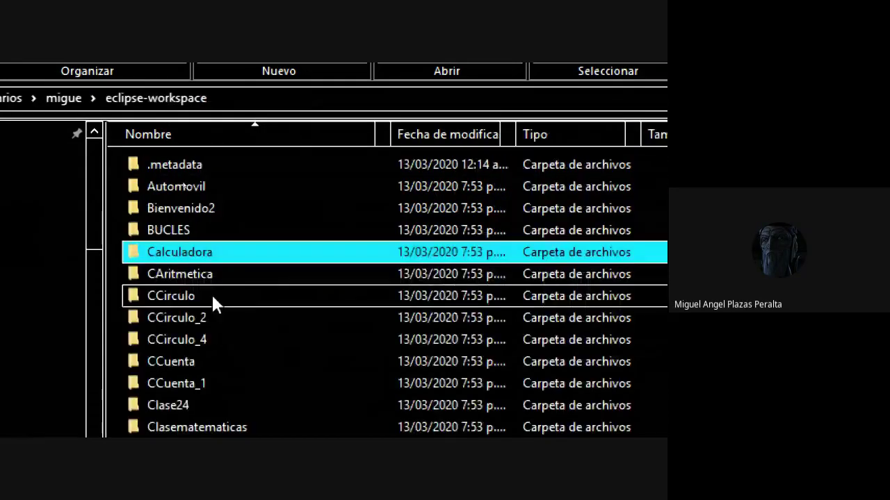
- Duplicate the Calculadora project folder within the eclipse-workspace folder
{"action": "right_click", "coordinate": [174, 256]}
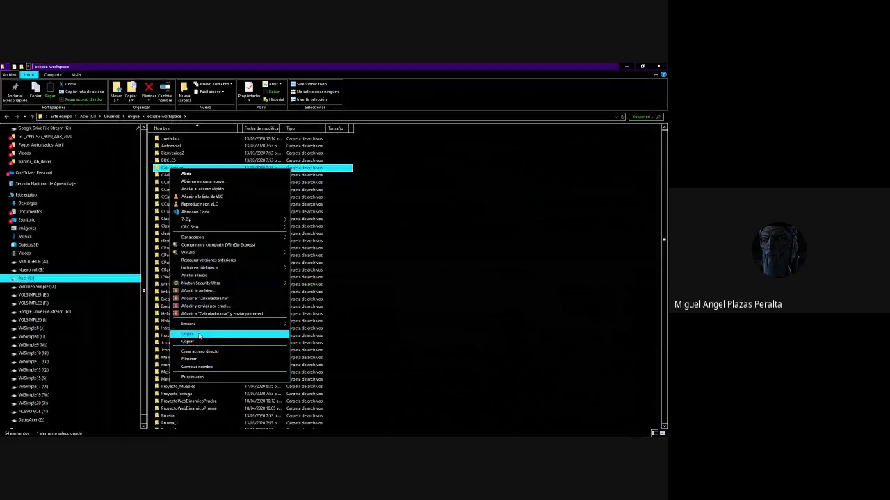
{"action": "left_click", "coordinate": [196, 342]}
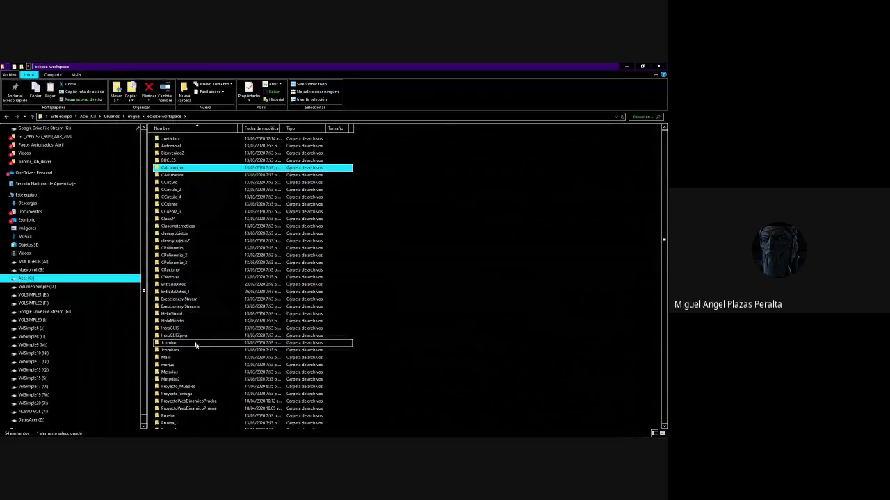
{"action": "left_click", "coordinate": [360, 292]}
{"action": "scroll", "coordinate": [360, 293], "scroll_direction": "down", "scroll_amount": 5}
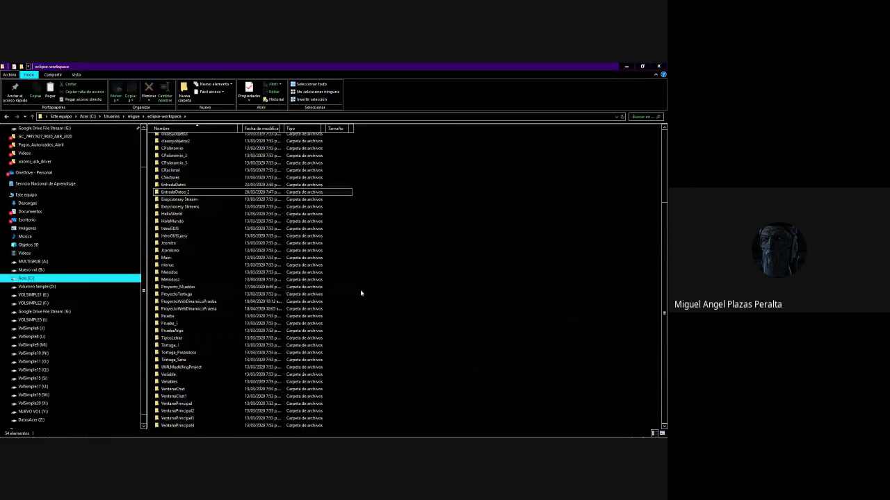
{"action": "right_click", "coordinate": [361, 293]}
{"action": "left_click", "coordinate": [378, 338]}
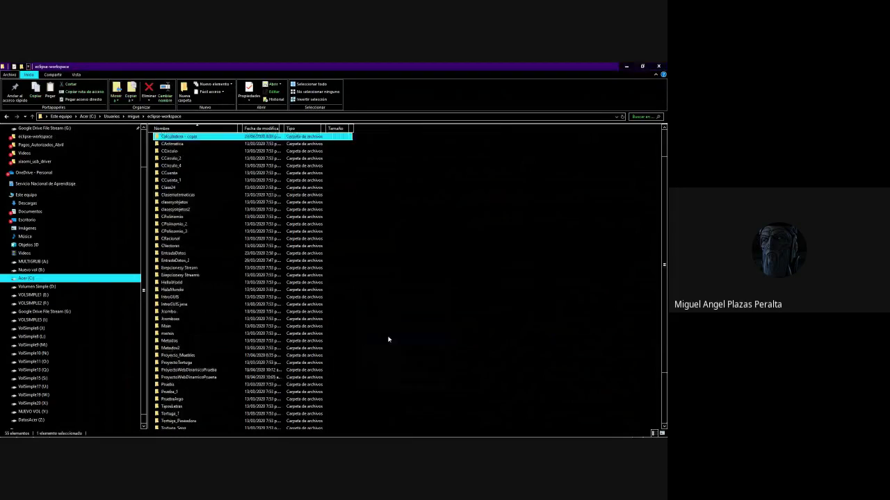
- Rename the copied Calculadora folder as Calculadora_Ejemplo_
{"action": "scroll", "coordinate": [276, 246], "scroll_direction": "up", "scroll_amount": 2}
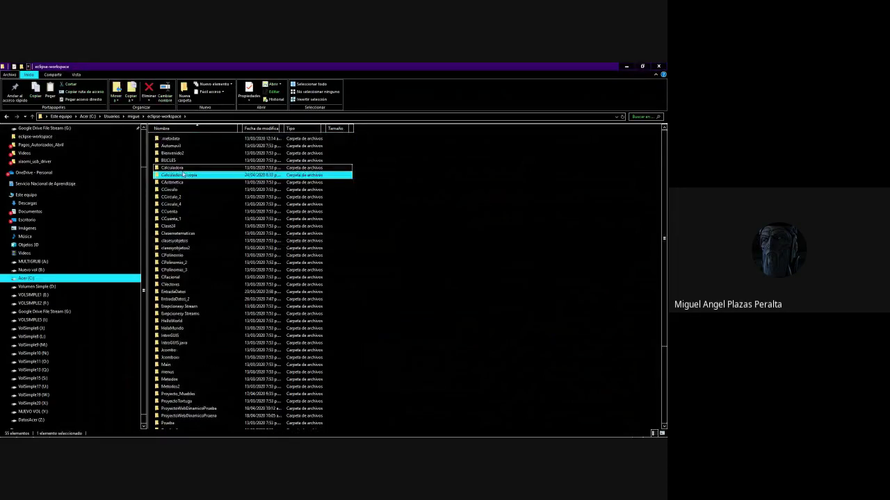
{"action": "right_click", "coordinate": [186, 177]}
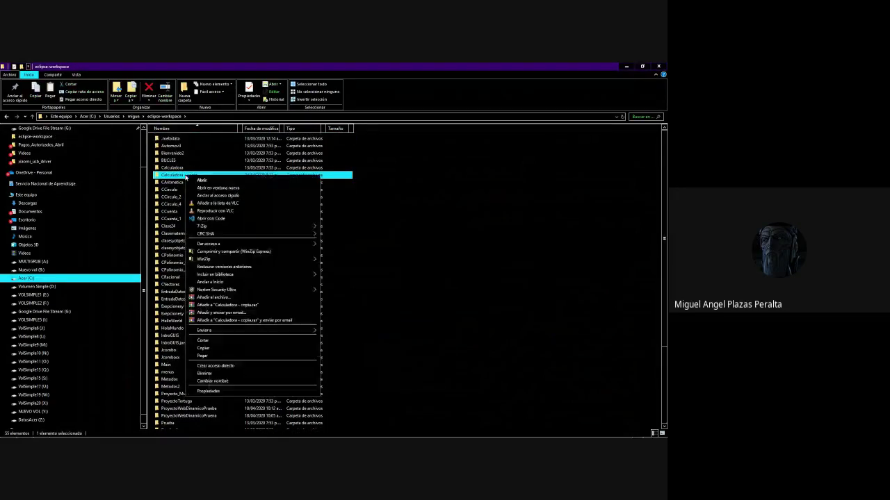
{"action": "left_click", "coordinate": [231, 381]}
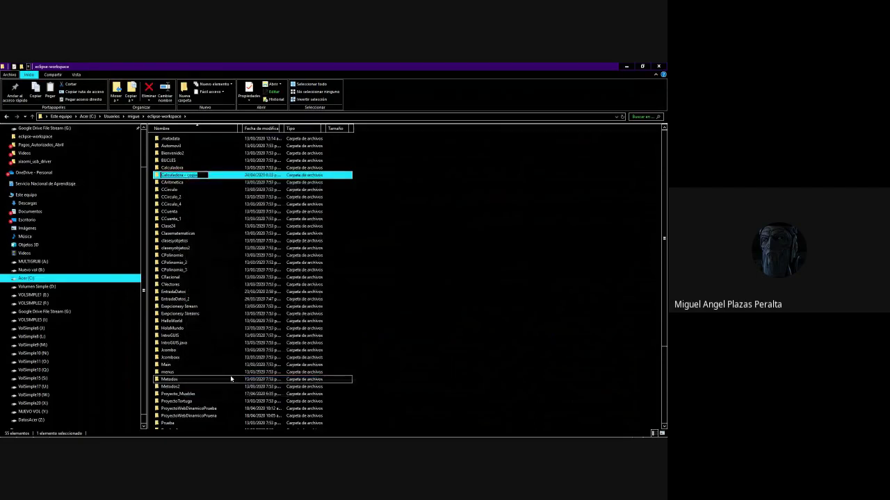
{"action": "type", "text": "Calculadora_Ejemplo_"}
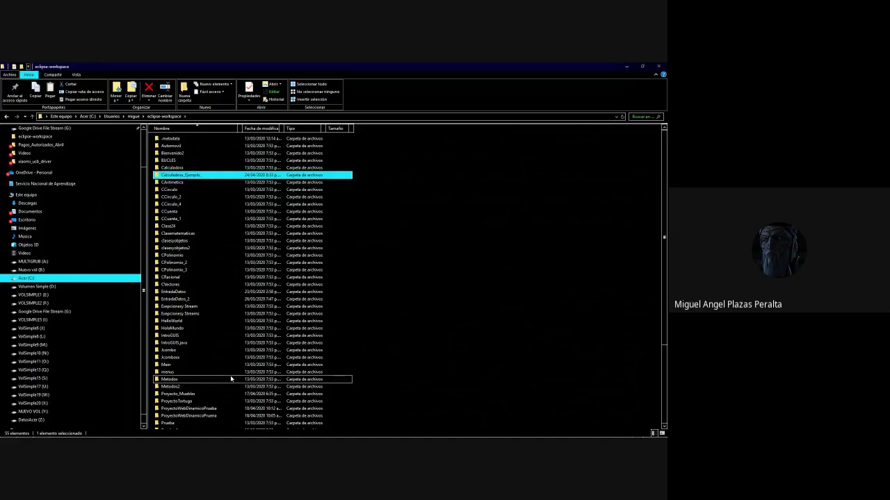
{"action": "left_click", "coordinate": [412, 270]}
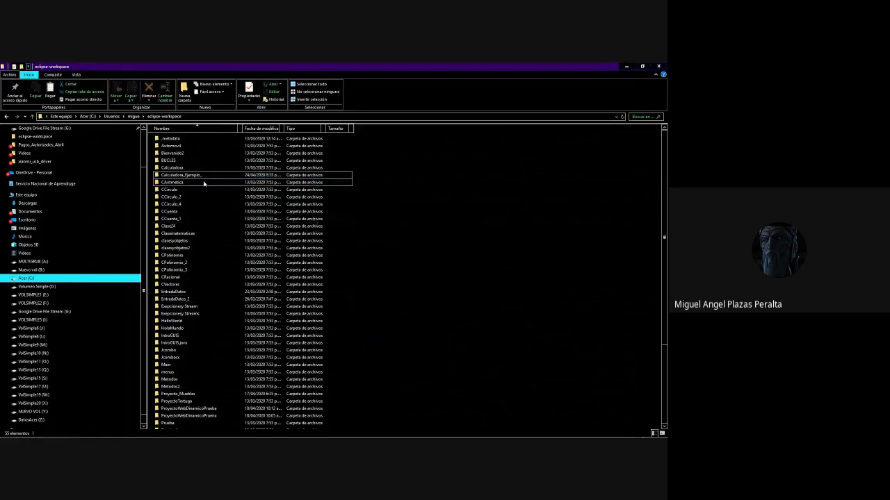
- Remove the trailing underscore from the copied folder's name so it reads Calculadora_Ejemplo
{"action": "left_click", "coordinate": [202, 178]}
{"action": "right_click", "coordinate": [202, 179]}
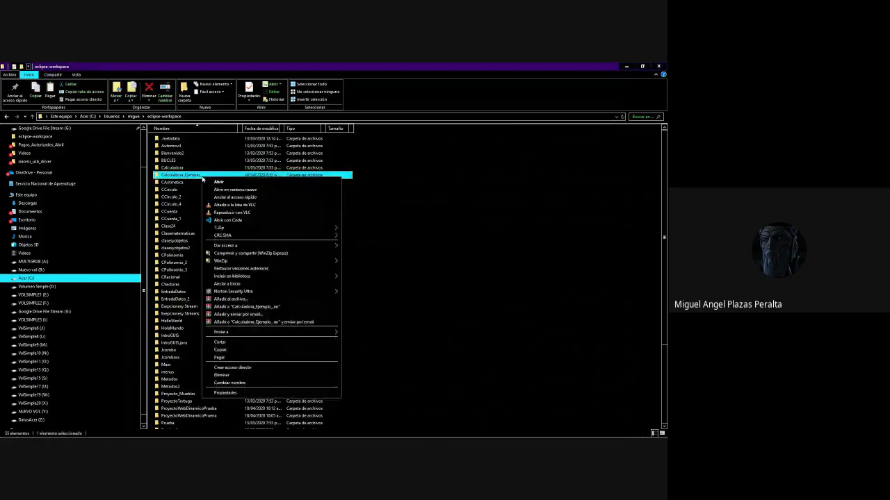
{"action": "left_click", "coordinate": [246, 383]}
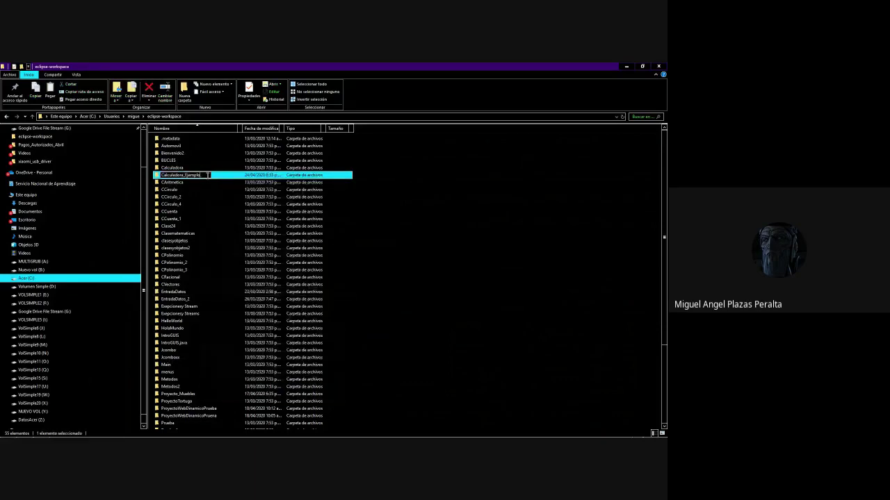
{"action": "left_click", "coordinate": [208, 175]}
{"action": "key", "text": "BackSpace"}
{"action": "left_click_drag", "start_coordinate": [201, 175], "coordinate": [184, 175]}
{"action": "left_click", "coordinate": [395, 193]}
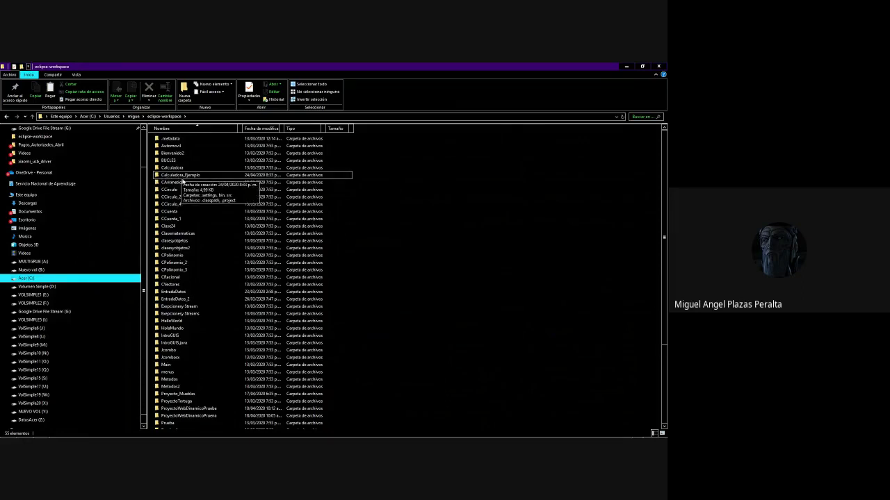
- Select the Calculadora_Ejemplo folder and switch to the Eclipse IDE
{"action": "left_click", "coordinate": [167, 178]}
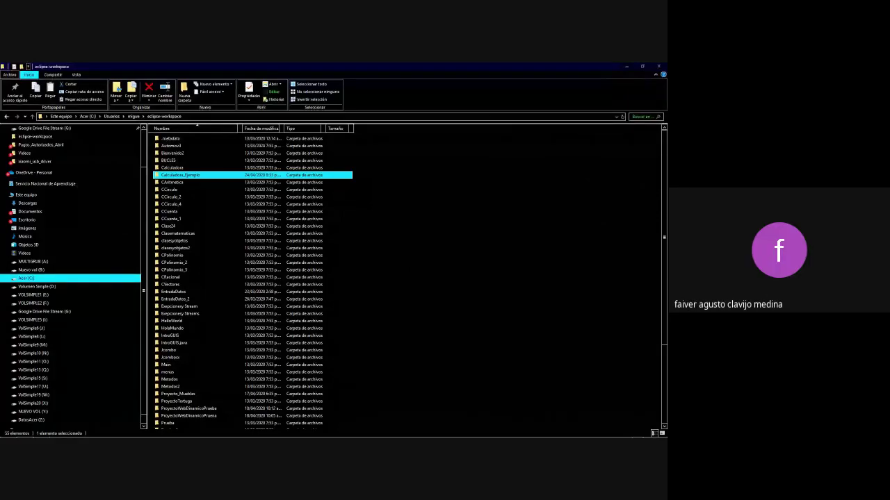
{"action": "key", "text": "alt+Tab"}
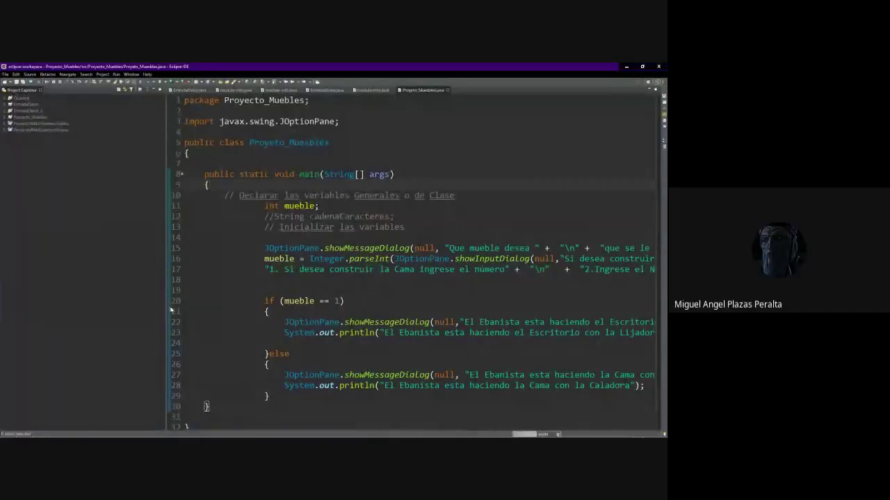
- Open the Import wizard to bring a project into the workspace
{"action": "left_click", "coordinate": [5, 74]}
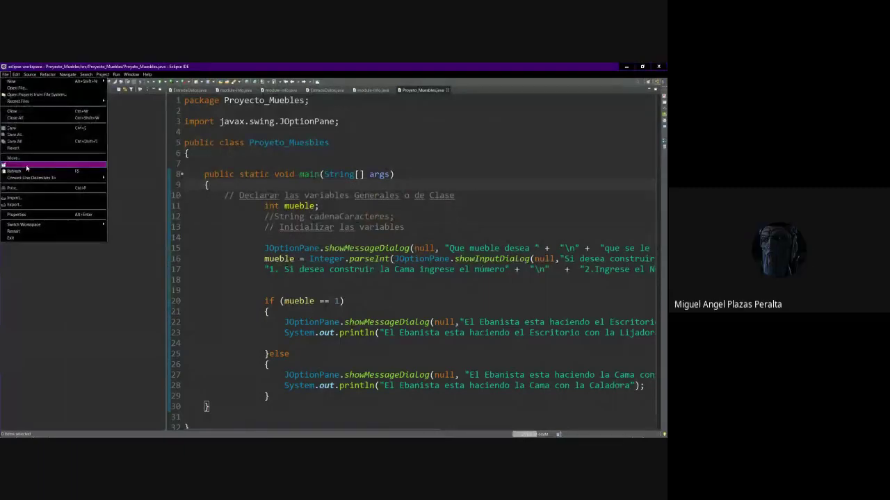
{"action": "key", "text": "super+plus"}
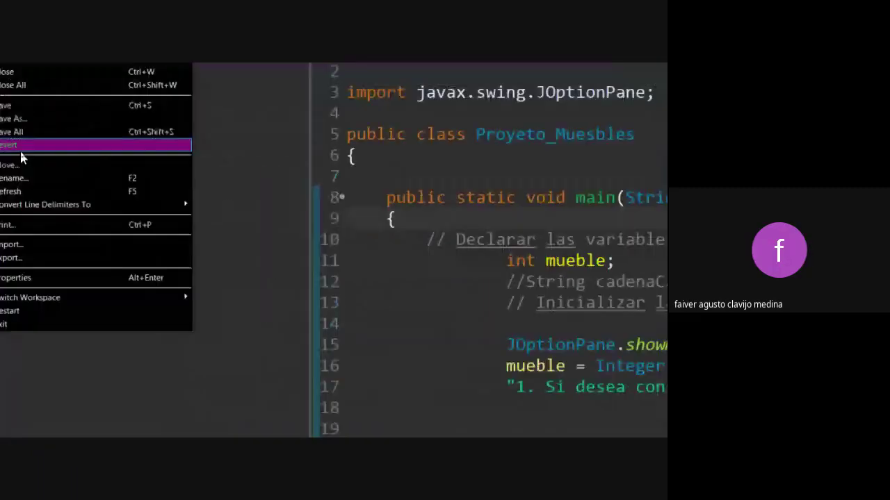
{"action": "key", "text": "super+plus"}
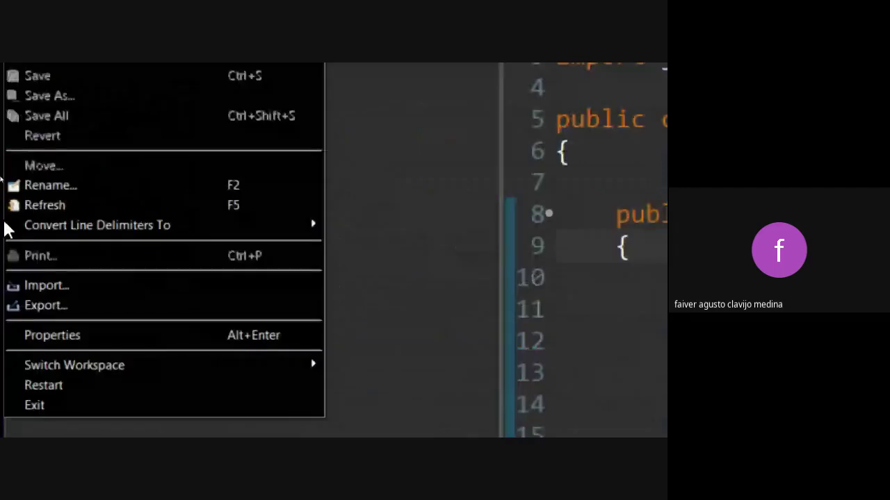
{"action": "left_click", "coordinate": [43, 284]}
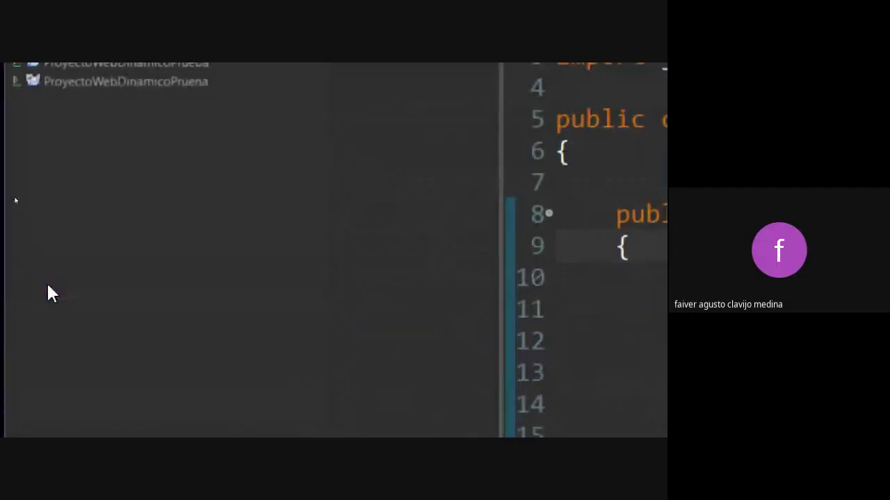
{"action": "key", "text": "super+minus"}
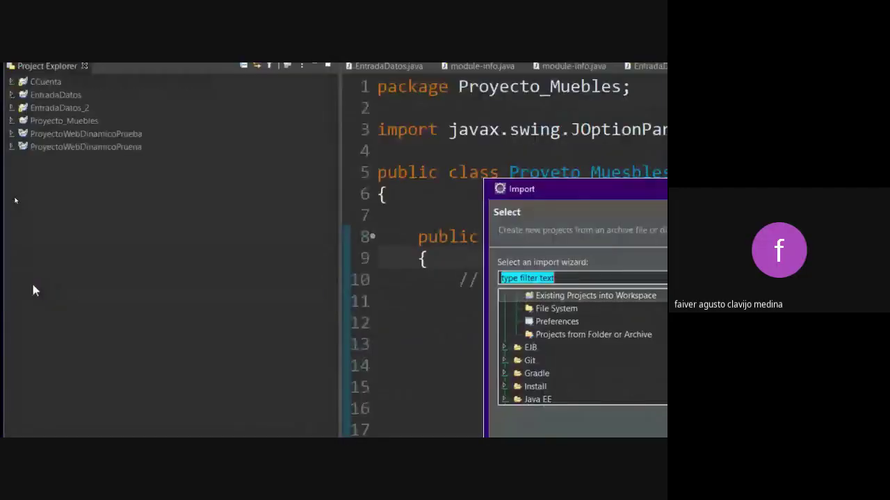
{"action": "key", "text": "super+minus"}
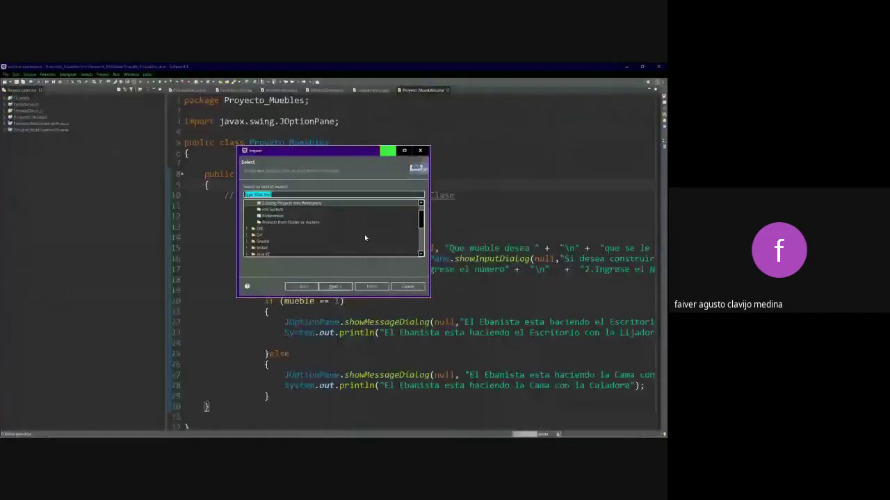
- Choose Existing Projects into Workspace from the General category as the import wizard
{"action": "key", "text": "super+plus"}
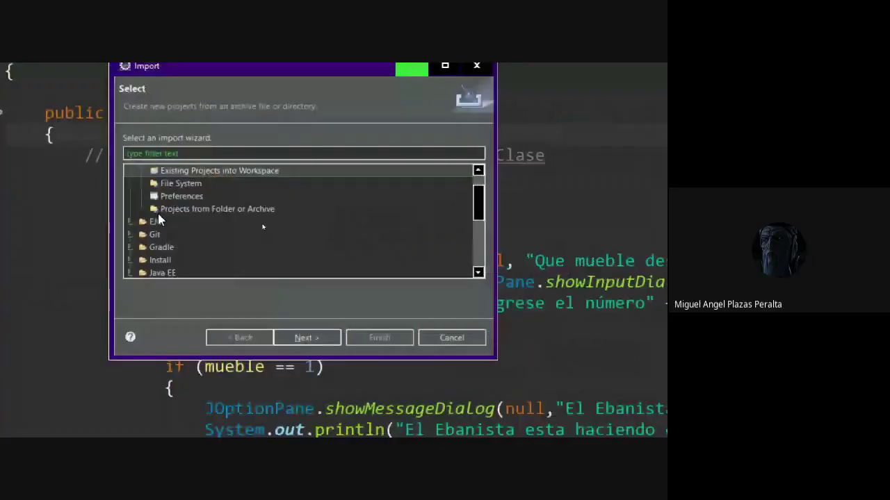
{"action": "left_click", "coordinate": [157, 205]}
{"action": "key", "text": "super+plus"}
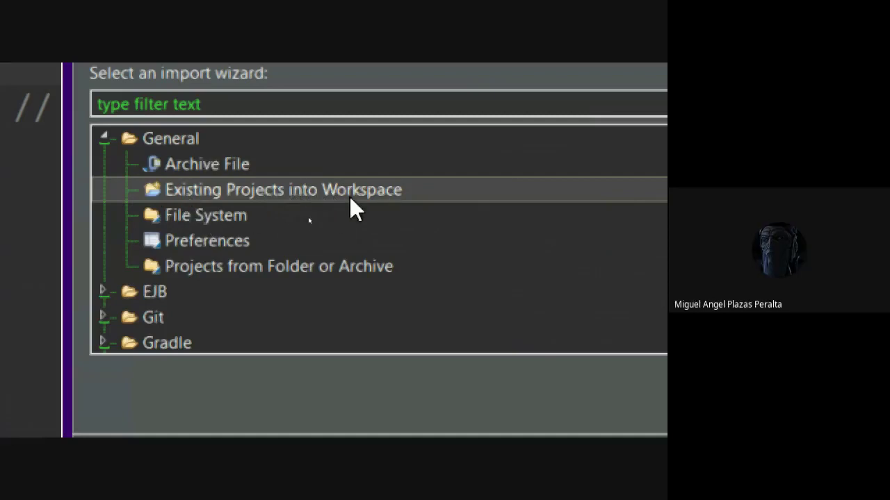
{"action": "double_click", "coordinate": [181, 189]}
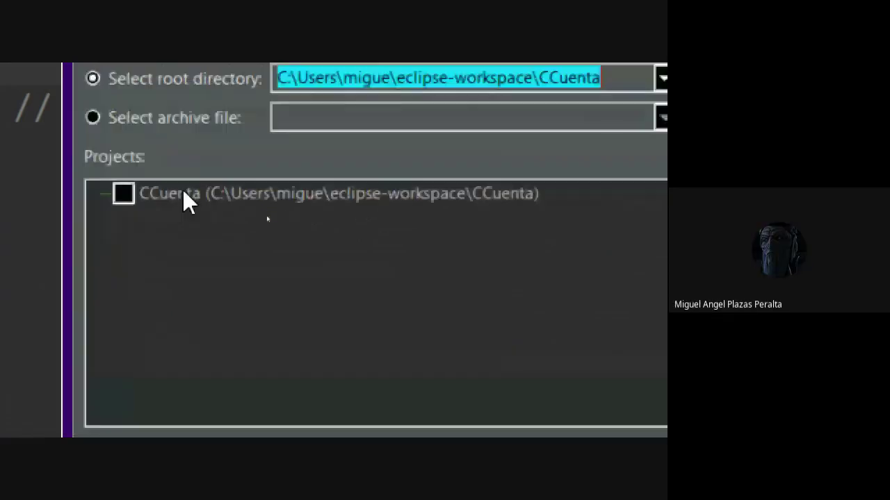
- Set the import's root directory to the Calculadora_Ejemplo folder inside eclipse-workspace
{"action": "left_click", "coordinate": [345, 268]}
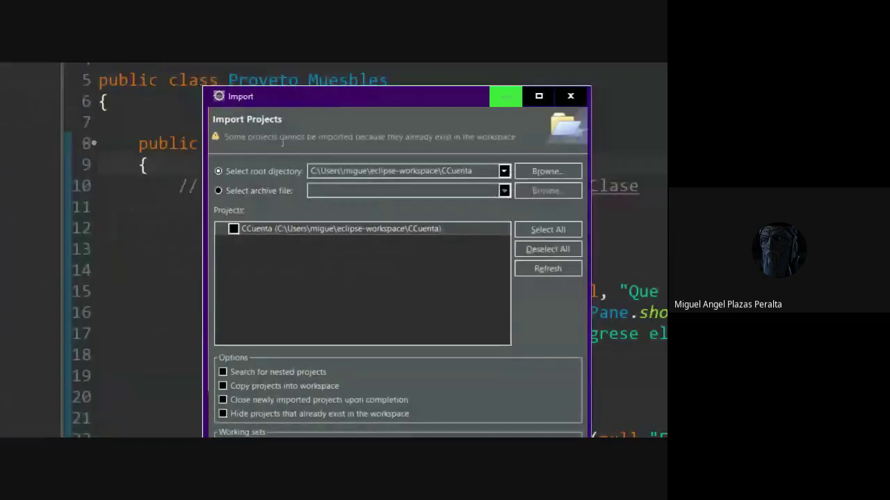
{"action": "left_click", "coordinate": [330, 171]}
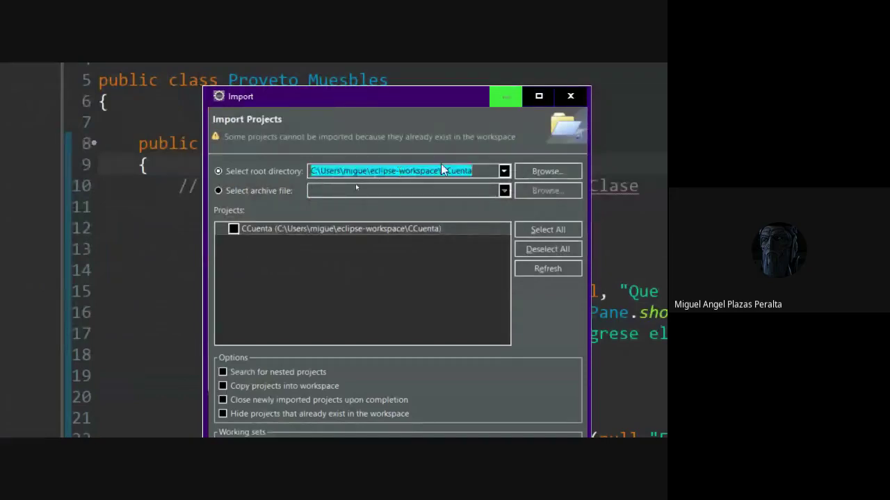
{"action": "left_click", "coordinate": [569, 171]}
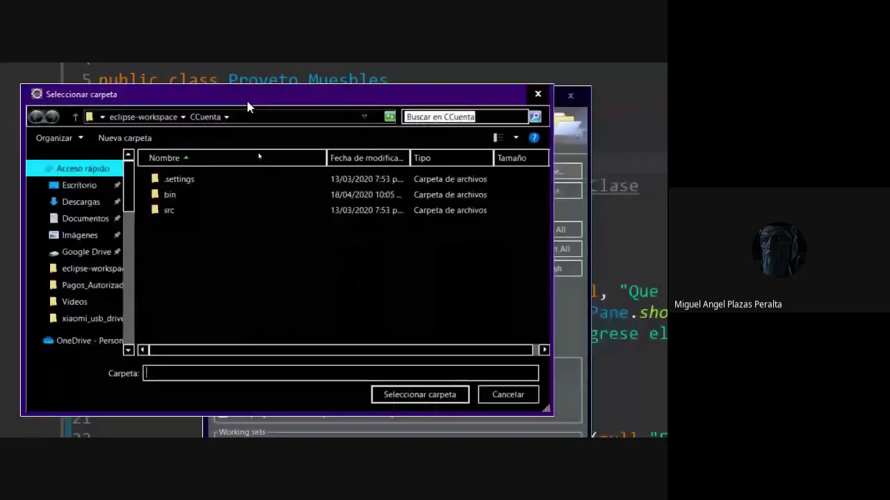
{"action": "key", "text": "alt+Up"}
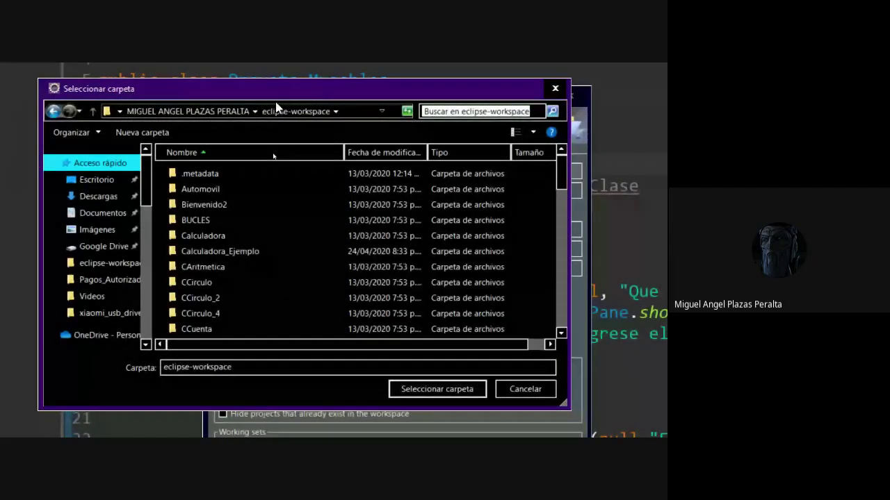
{"action": "key", "text": "ctrl+1"}
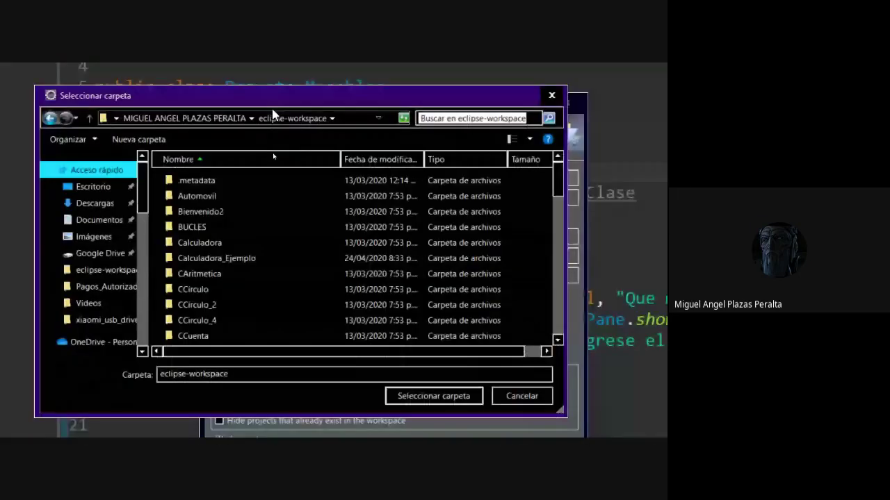
{"action": "left_click", "coordinate": [224, 243]}
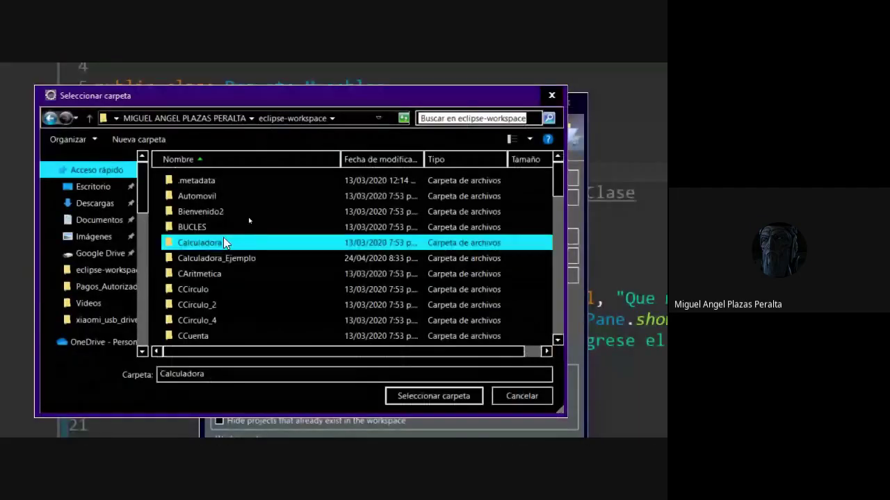
{"action": "left_click", "coordinate": [217, 260]}
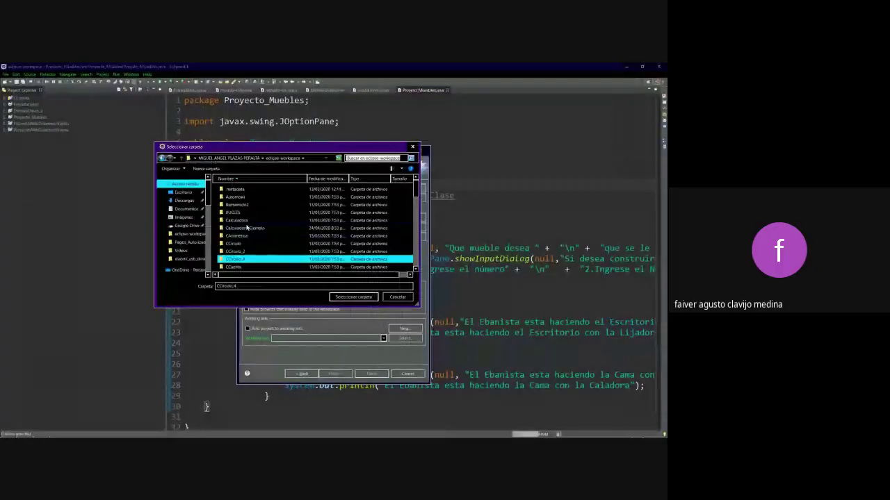
{"action": "left_click", "coordinate": [354, 297]}
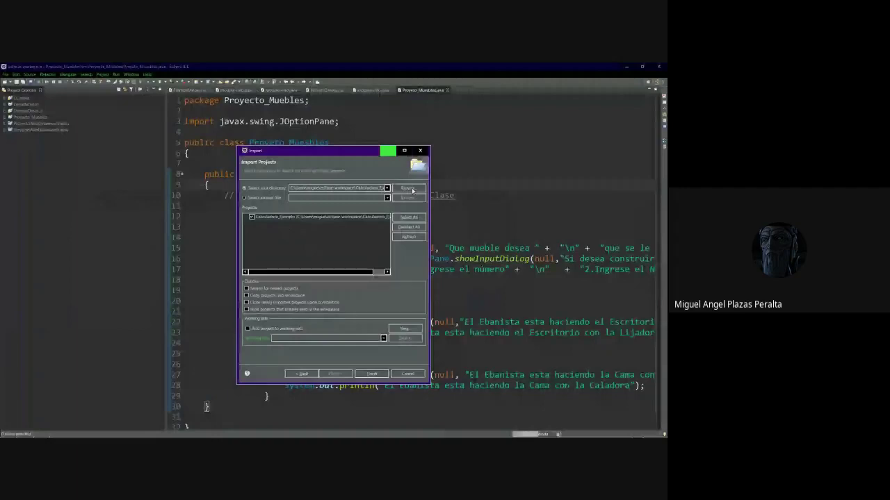
- Reselect Calculadora_Ejemplo in eclipse-workspace as the root directory and finish importing the project
{"action": "left_click", "coordinate": [408, 188]}
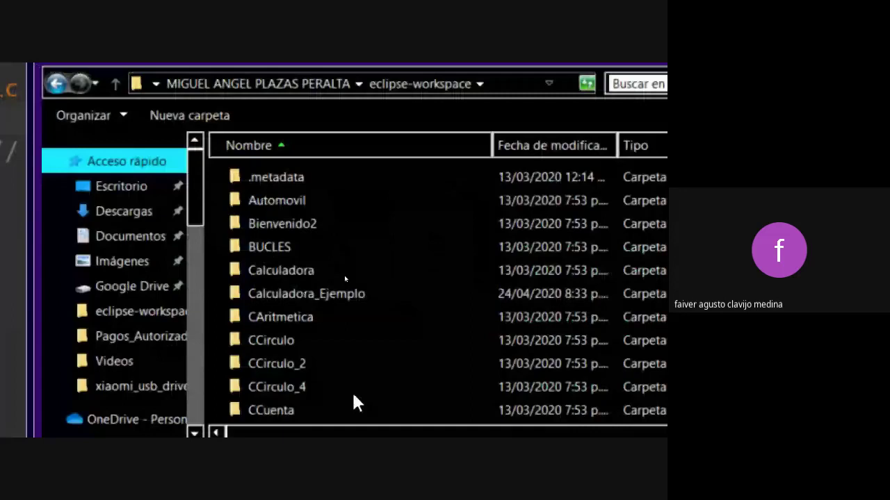
{"action": "left_click", "coordinate": [358, 300]}
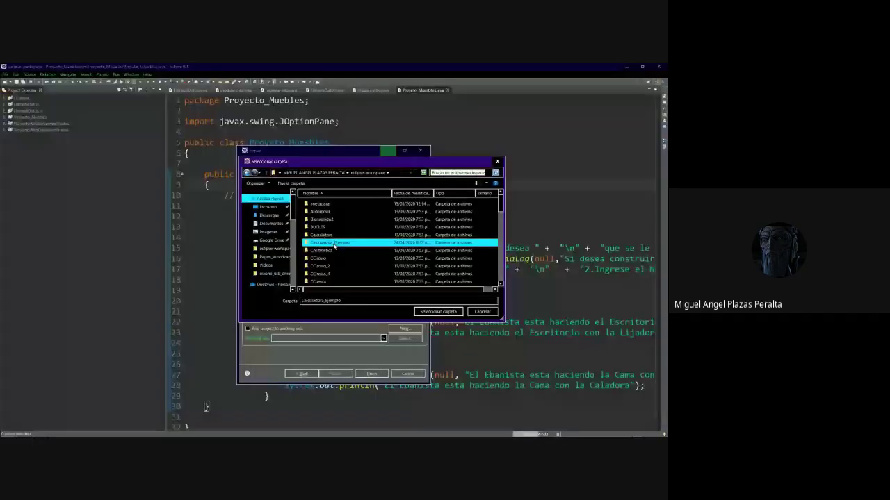
{"action": "left_click", "coordinate": [437, 311]}
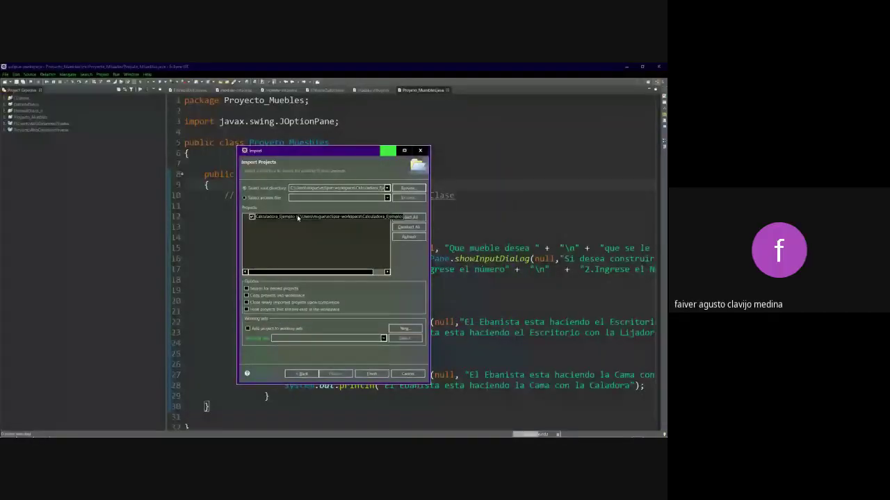
{"action": "left_click_drag", "start_coordinate": [340, 273], "coordinate": [353, 272]}
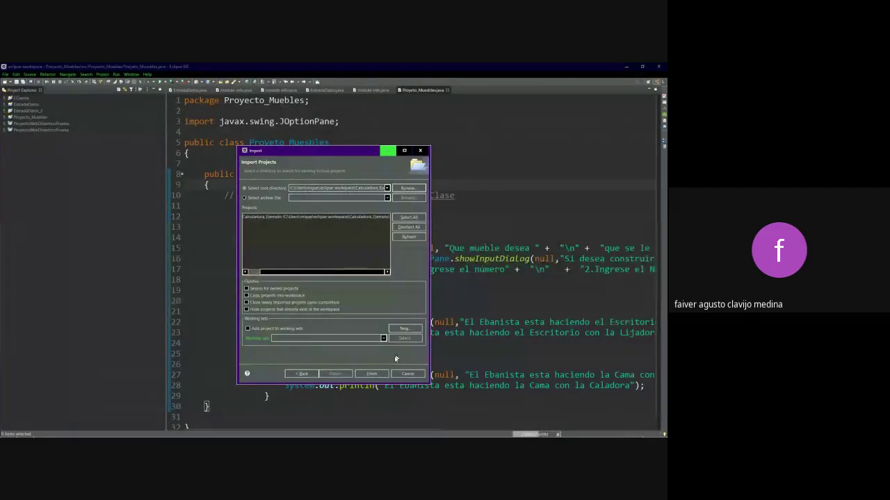
{"action": "left_click", "coordinate": [402, 189]}
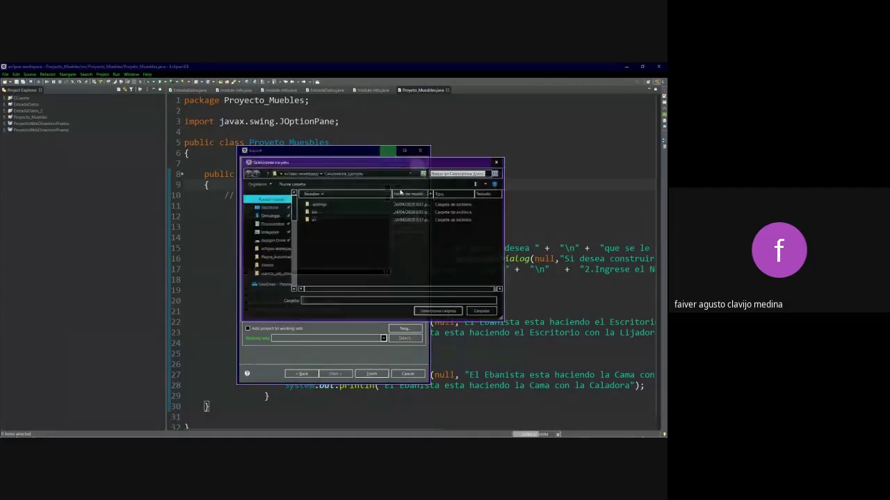
{"action": "left_click", "coordinate": [299, 173]}
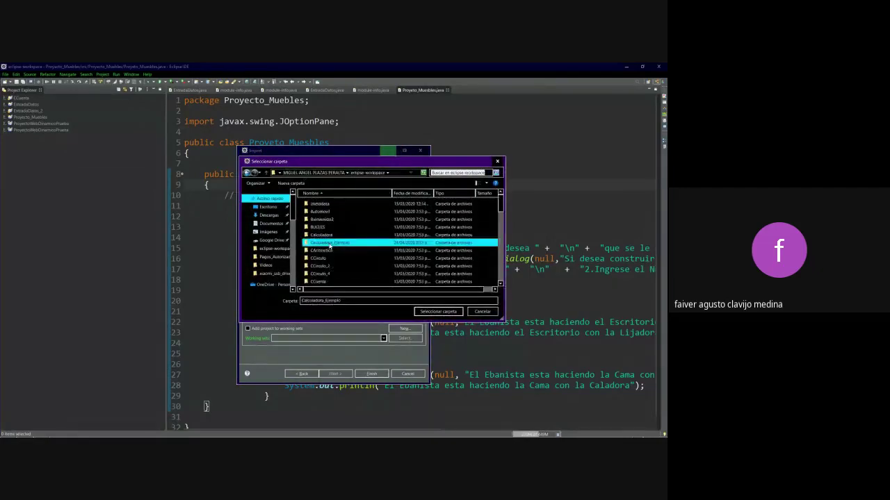
{"action": "left_click", "coordinate": [440, 313]}
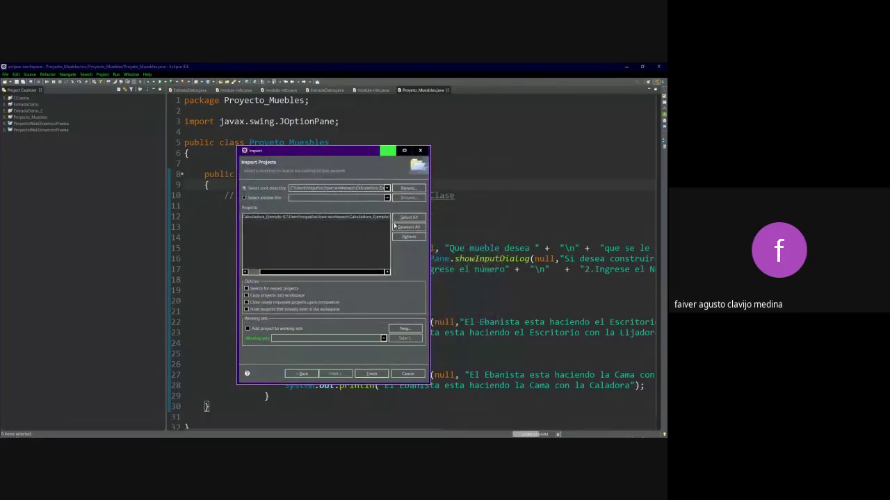
{"action": "left_click", "coordinate": [388, 373]}
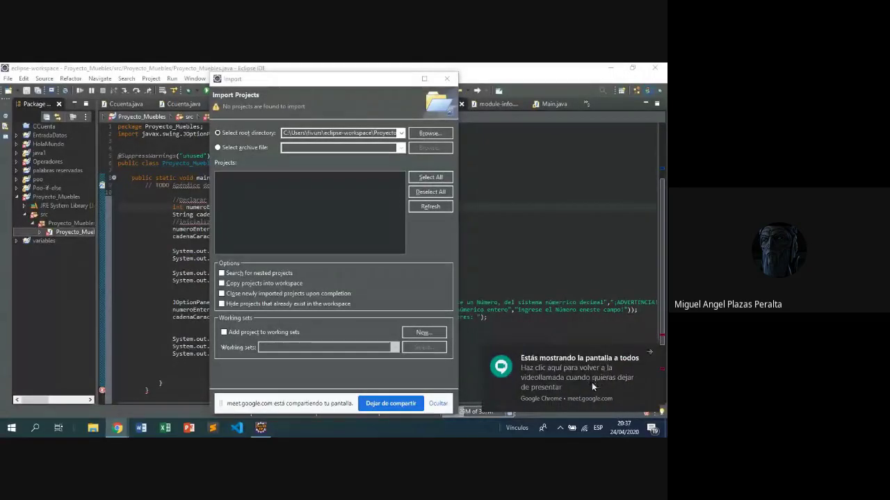
- Try to load the Proyecto-Ebanisteria folder from eclipse-workspace as the import's root directory
{"action": "left_click", "coordinate": [647, 355]}
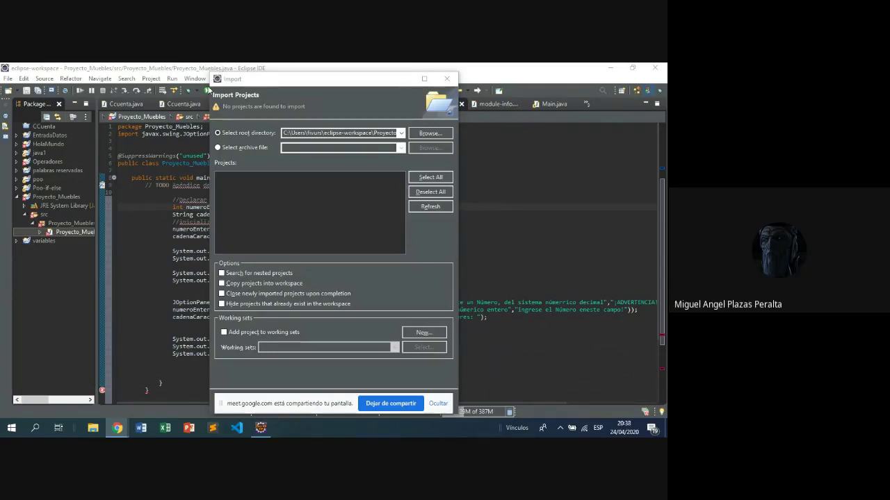
{"action": "left_click", "coordinate": [427, 133]}
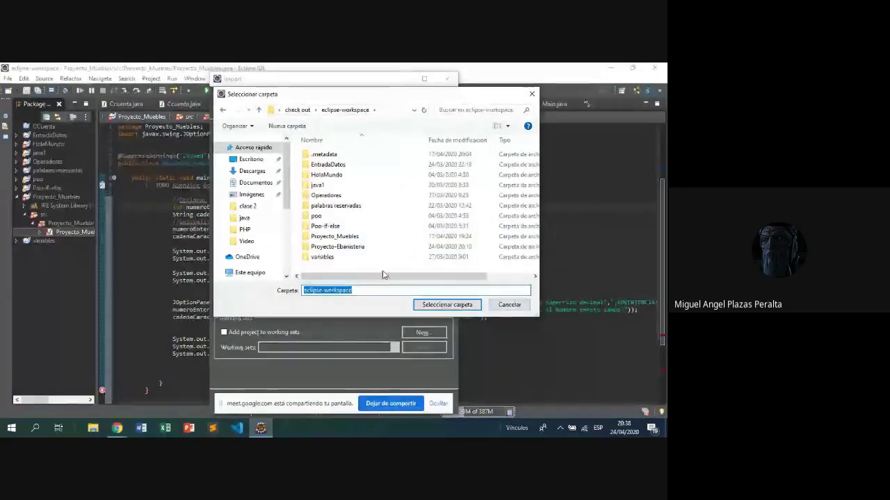
{"action": "left_click", "coordinate": [375, 247]}
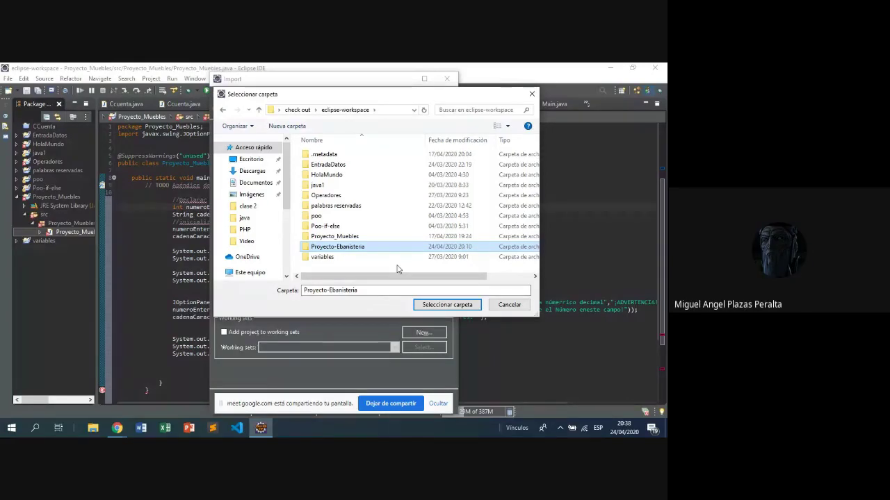
{"action": "left_click", "coordinate": [447, 304]}
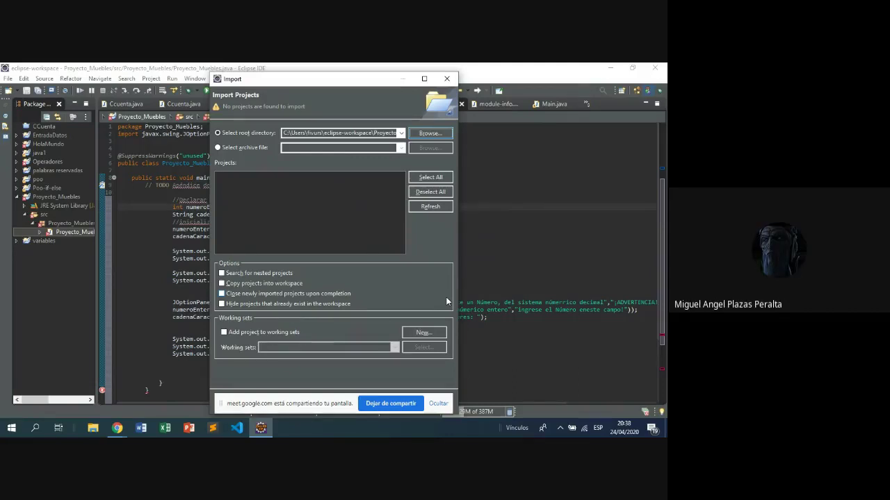
- Try to choose an archive file from the Proyecto-Ebanisteria folder in eclipse-workspace as the import source
{"action": "left_click", "coordinate": [220, 146]}
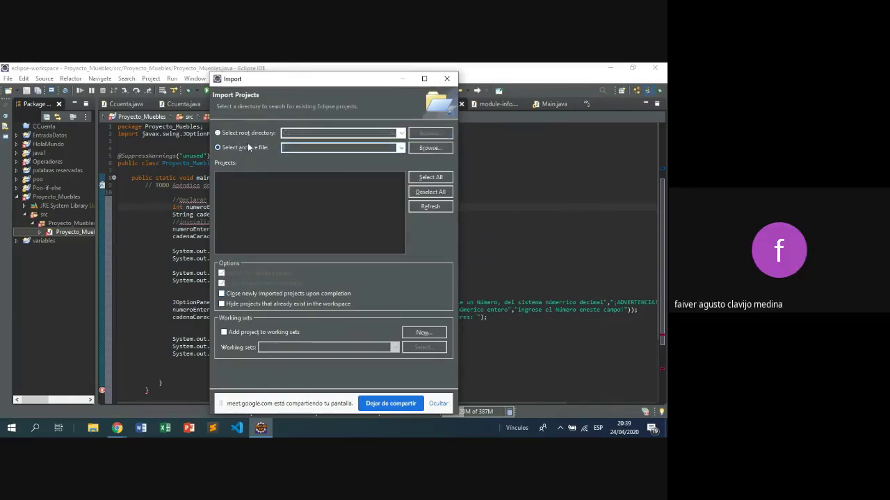
{"action": "left_click", "coordinate": [446, 148]}
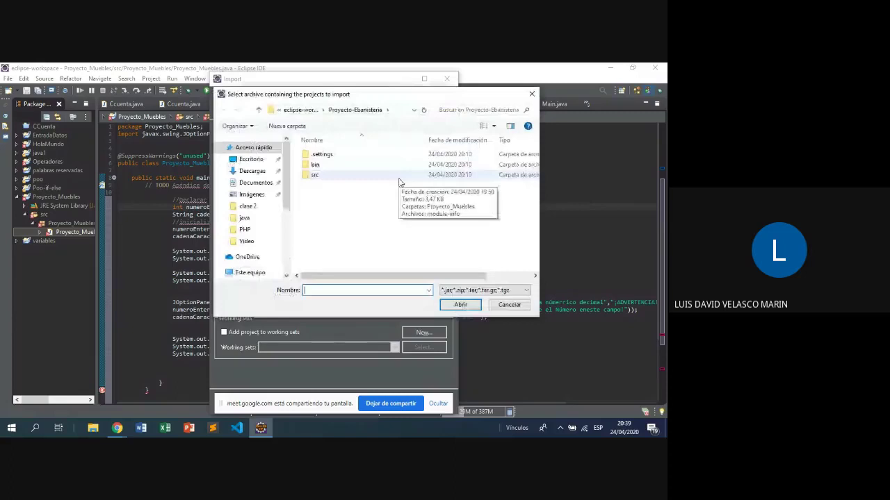
{"action": "left_click", "coordinate": [260, 110]}
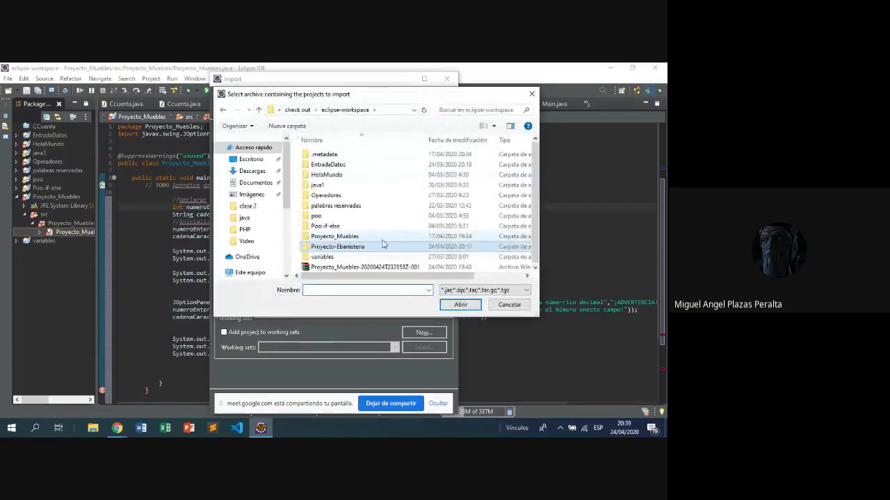
{"action": "left_click", "coordinate": [382, 246]}
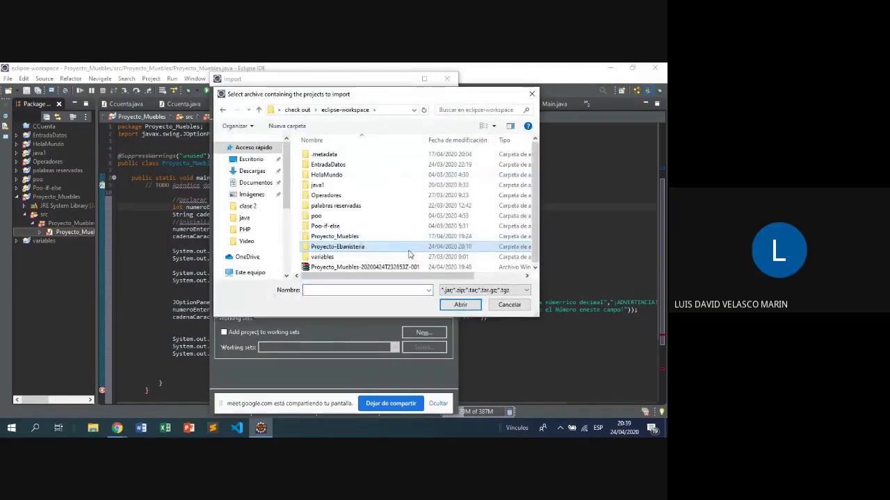
{"action": "left_click", "coordinate": [460, 306]}
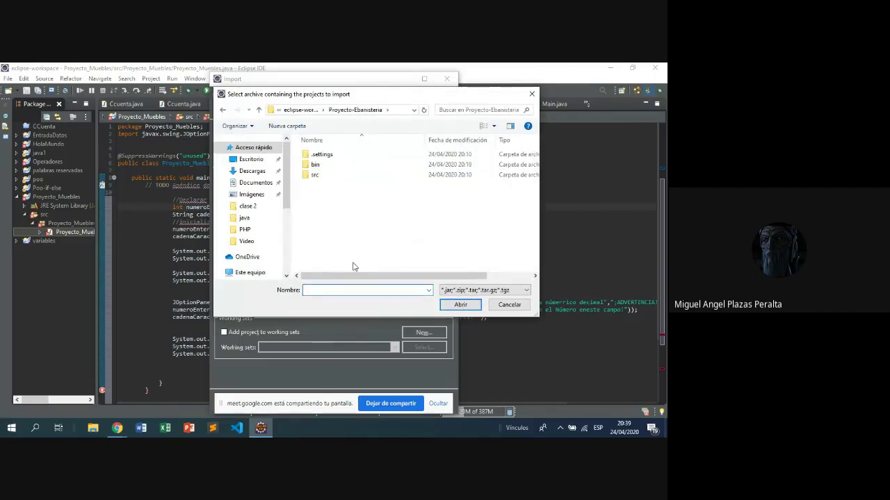
{"action": "left_click", "coordinate": [314, 165]}
{"action": "left_click", "coordinate": [310, 184]}
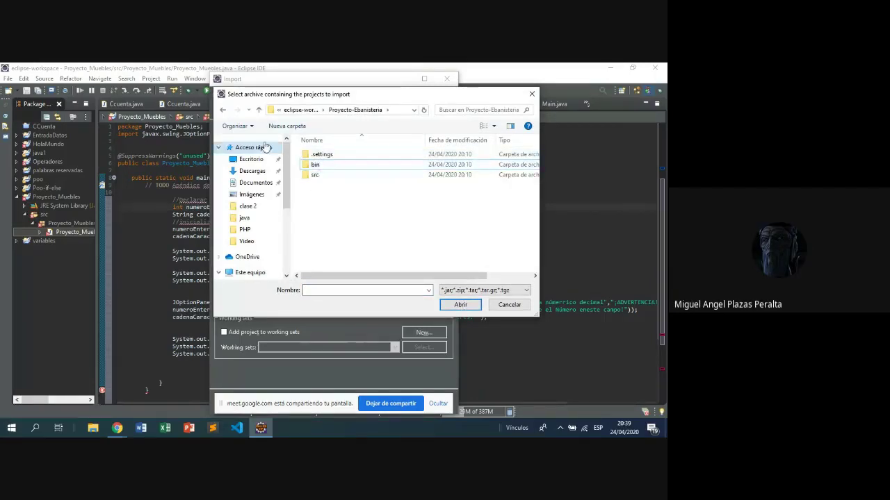
{"action": "left_click", "coordinate": [259, 111]}
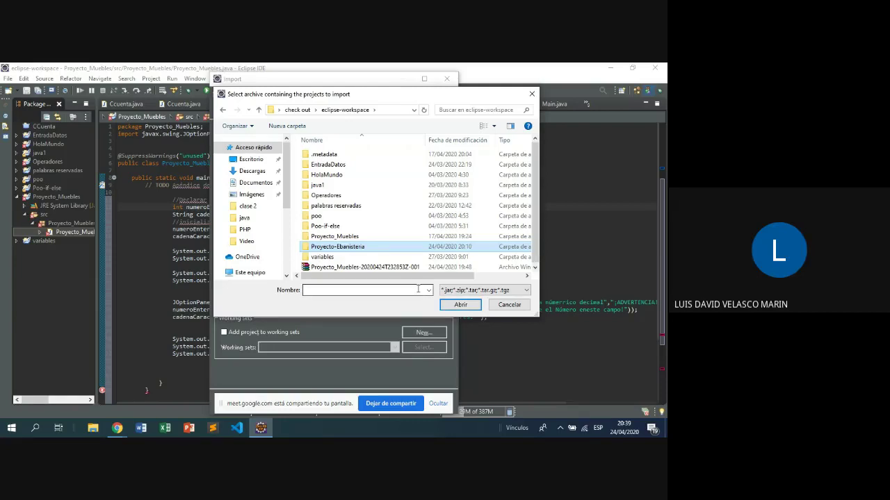
{"action": "left_click", "coordinate": [502, 306]}
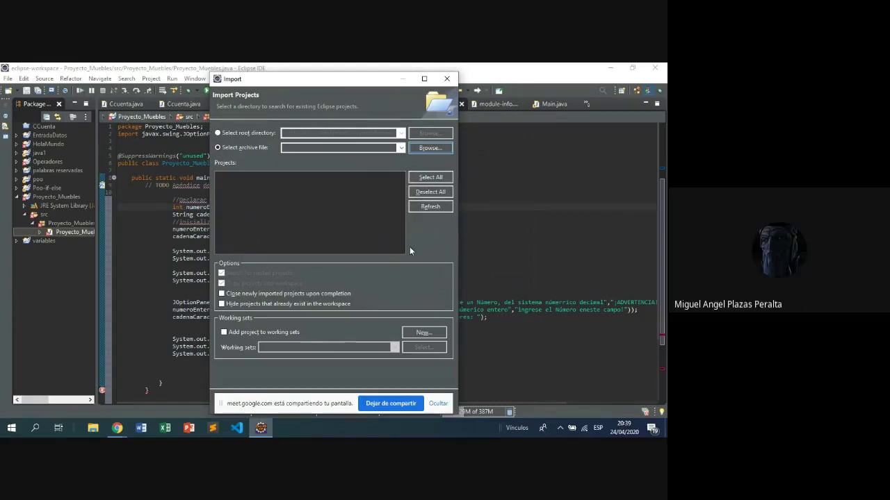
- Switch the import source back to a root directory and reselect the Proyecto-Ebanisteria folder in eclipse-workspace
{"action": "left_click", "coordinate": [221, 133]}
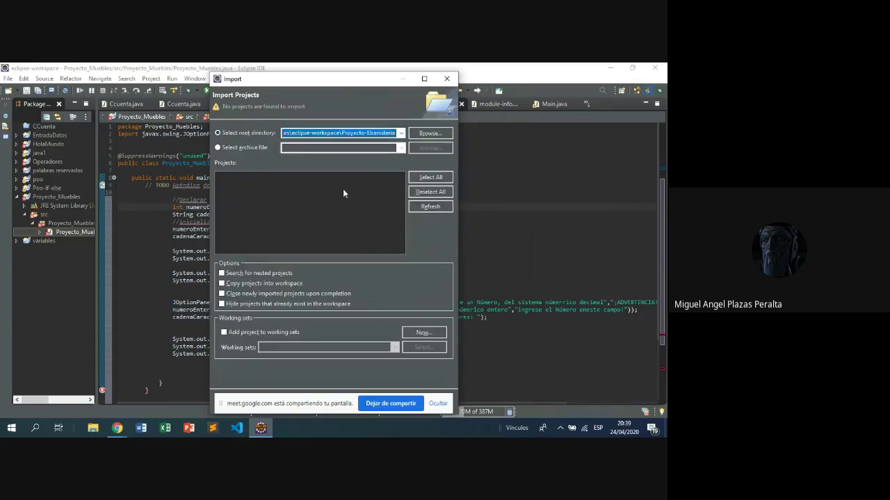
{"action": "left_click", "coordinate": [428, 133]}
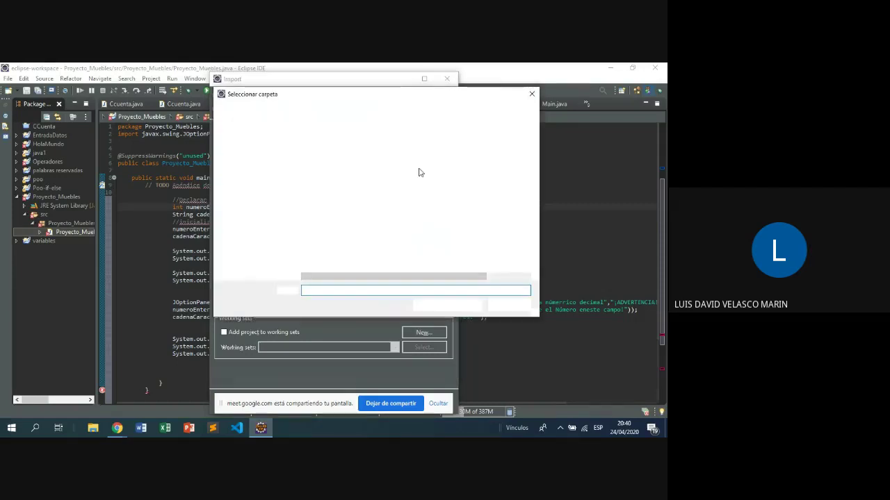
{"action": "key", "text": "alt+Up"}
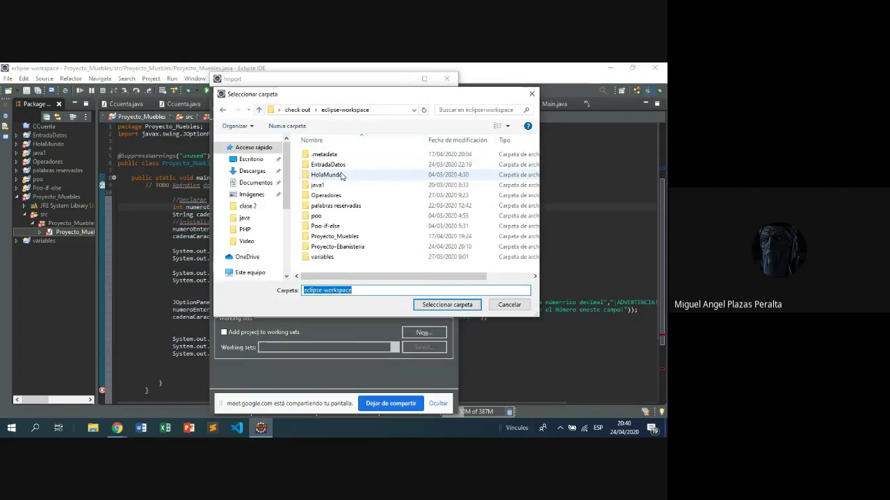
{"action": "left_click", "coordinate": [349, 248]}
{"action": "key", "text": "Return"}
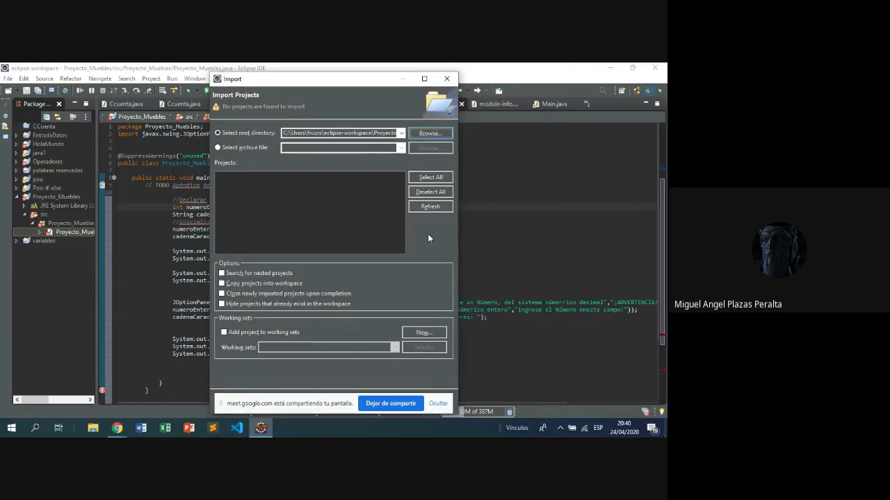
- Try refreshing the import's project list and toggling Copy projects into workspace, and close the import without finishing
{"action": "left_click", "coordinate": [424, 178]}
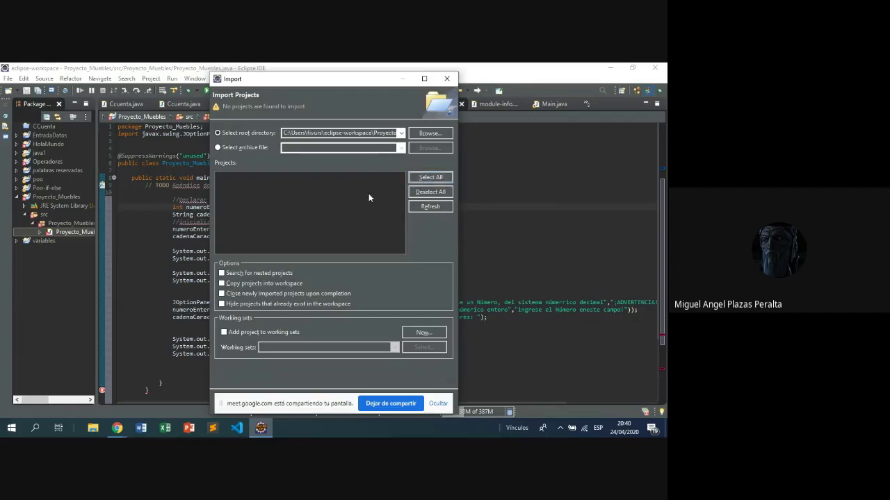
{"action": "left_click", "coordinate": [419, 207]}
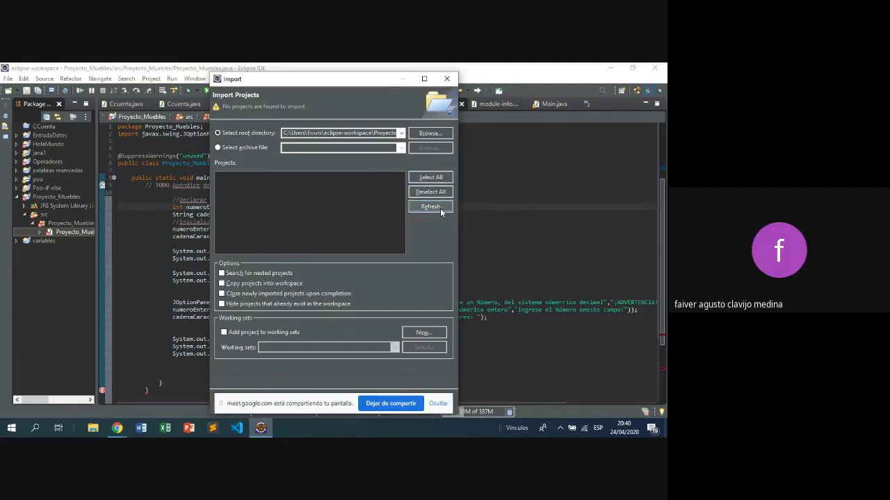
{"action": "left_click", "coordinate": [440, 209]}
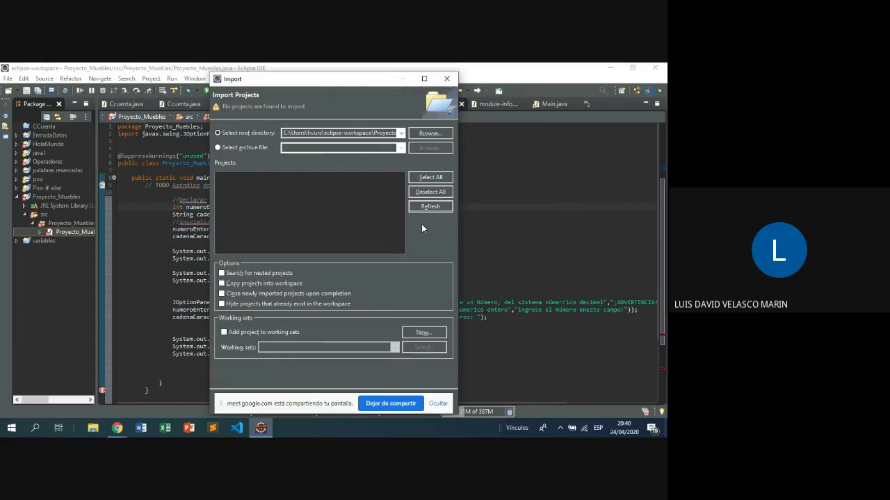
{"action": "left_click", "coordinate": [221, 283]}
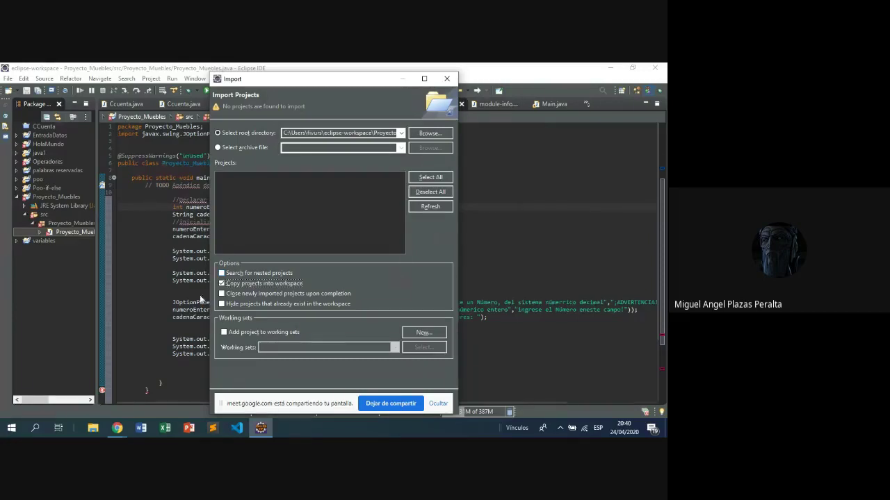
{"action": "left_click", "coordinate": [222, 283]}
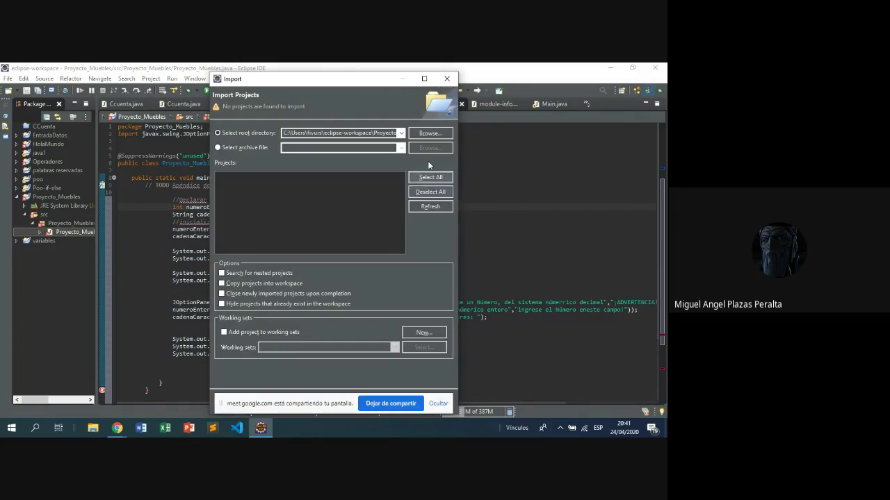
{"action": "left_click", "coordinate": [448, 80]}
- Switch to File Explorer and open the eclipse-workspace folder inside the user's home folder on drive C
{"action": "key", "text": "super+d"}
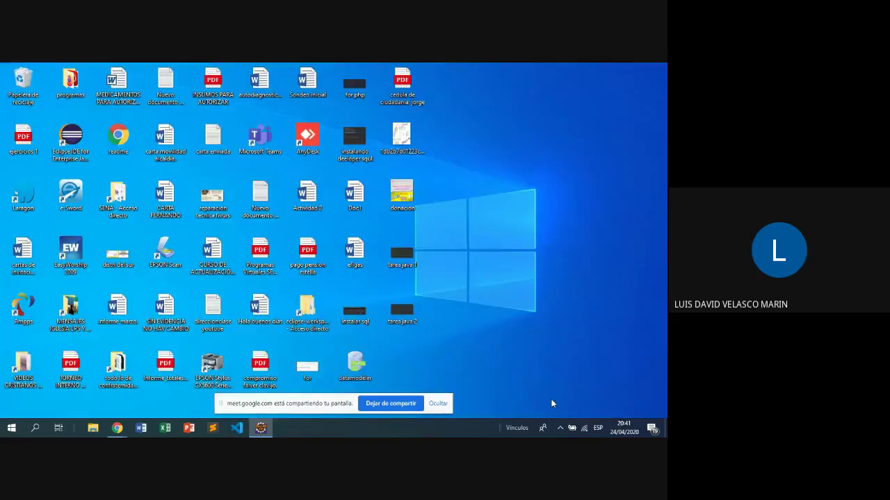
{"action": "left_click", "coordinate": [94, 428]}
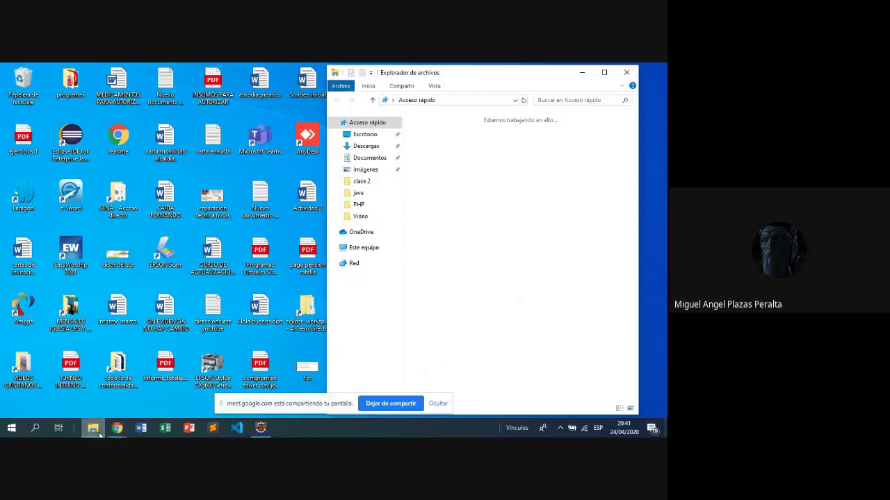
{"action": "left_click", "coordinate": [392, 247]}
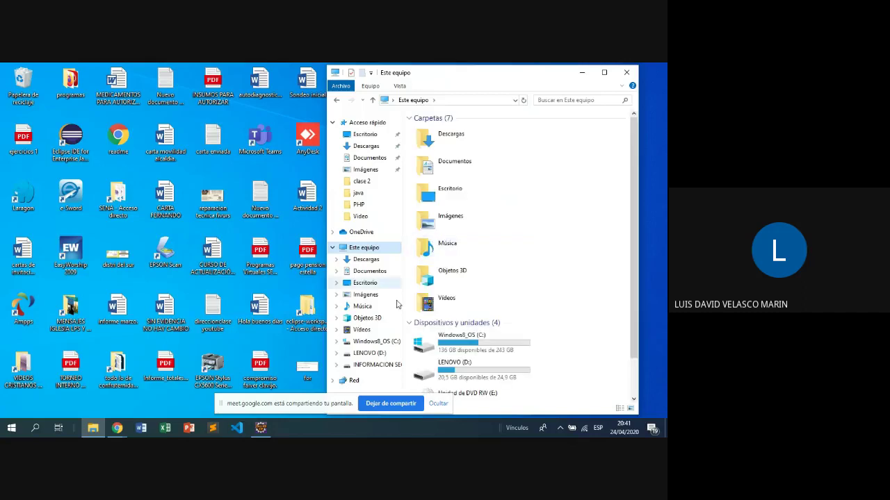
{"action": "double_click", "coordinate": [452, 340]}
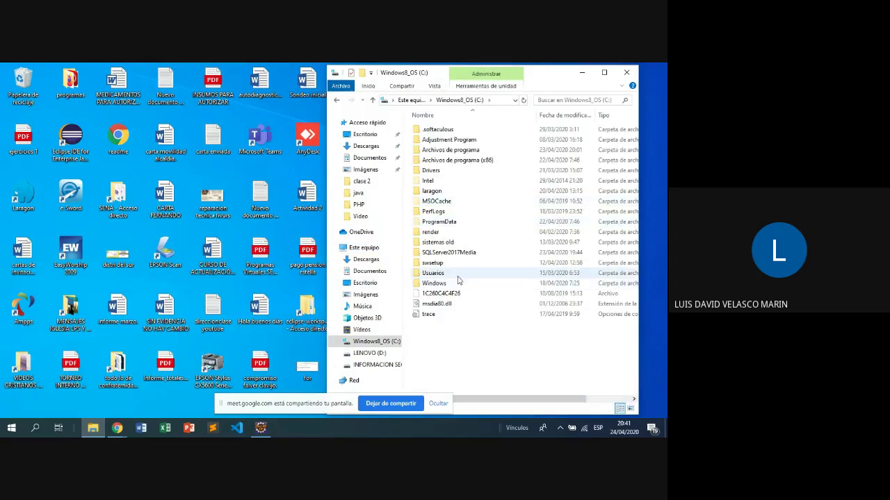
{"action": "left_click", "coordinate": [458, 276]}
{"action": "double_click", "coordinate": [458, 276]}
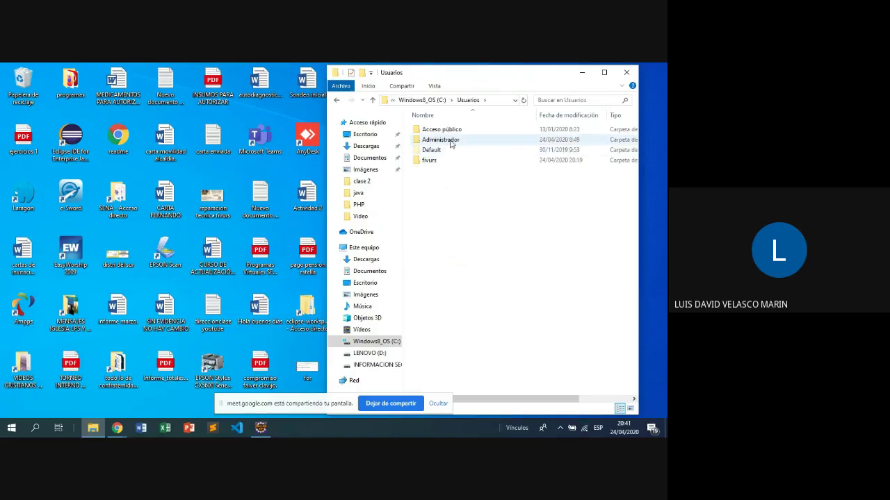
{"action": "double_click", "coordinate": [429, 159]}
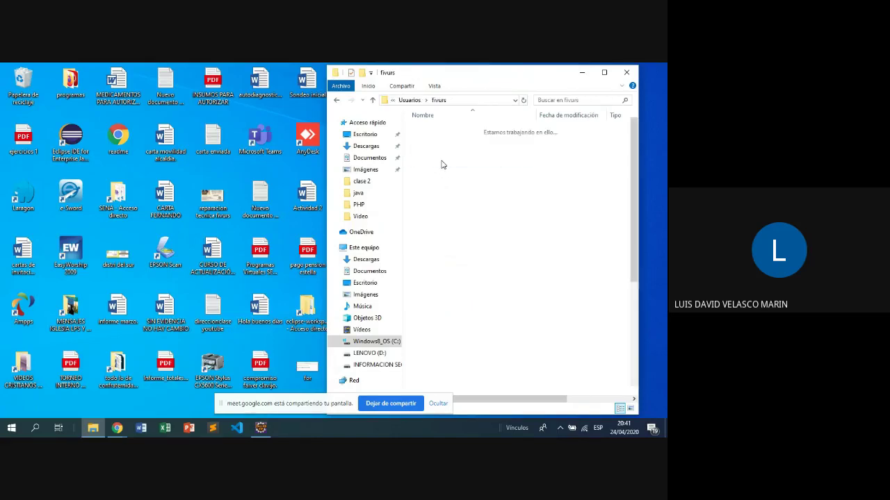
{"action": "scroll", "coordinate": [489, 301], "scroll_direction": "down", "scroll_amount": 3}
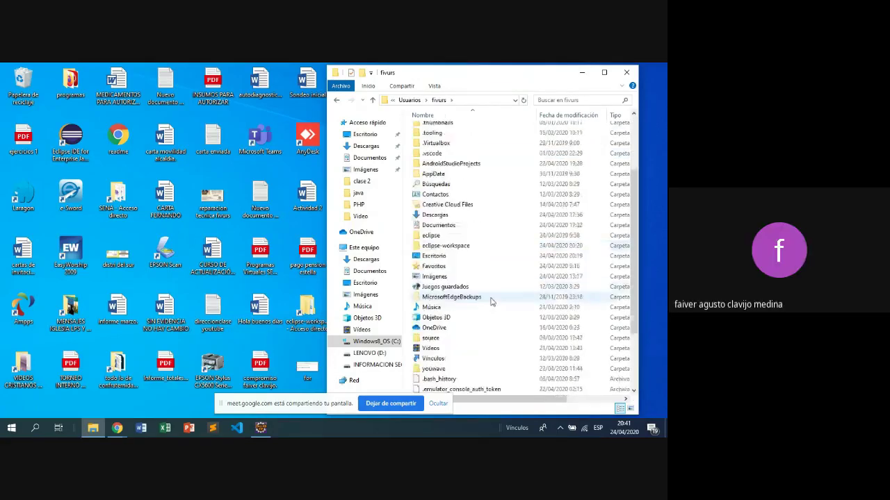
{"action": "left_click", "coordinate": [465, 250]}
{"action": "double_click", "coordinate": [464, 251]}
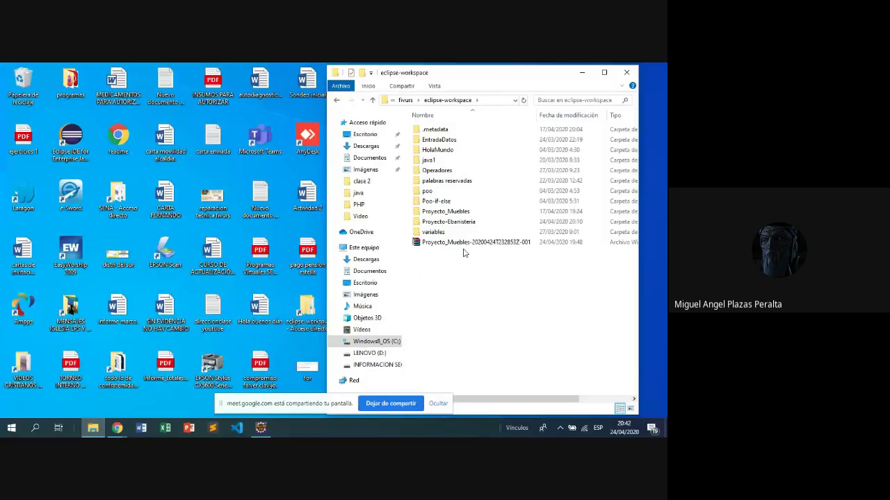
- Examine the contents of the Proyecto-Ebanisteria folder, including its src folder and the Proyecto_Muebles package inside it
{"action": "left_click", "coordinate": [434, 223]}
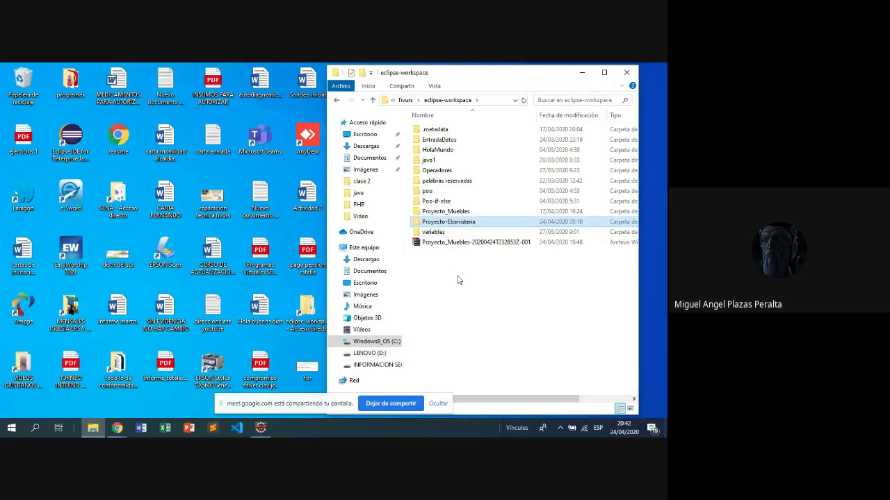
{"action": "double_click", "coordinate": [498, 223]}
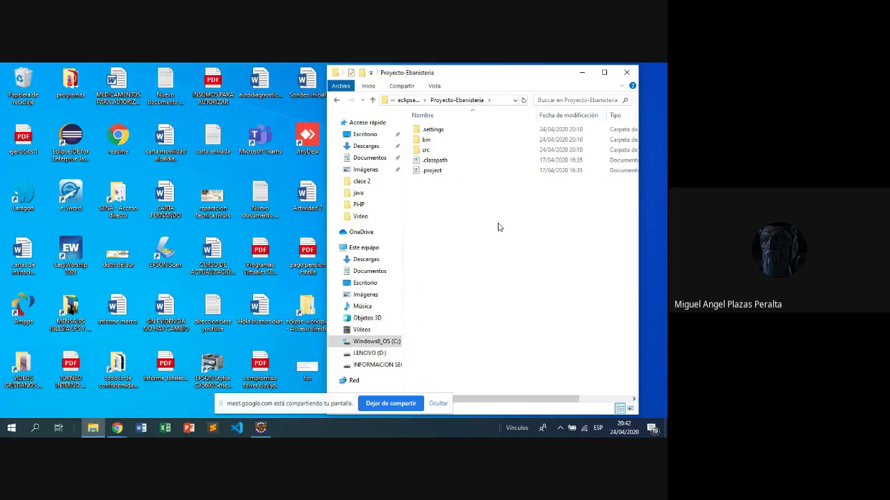
{"action": "double_click", "coordinate": [447, 153]}
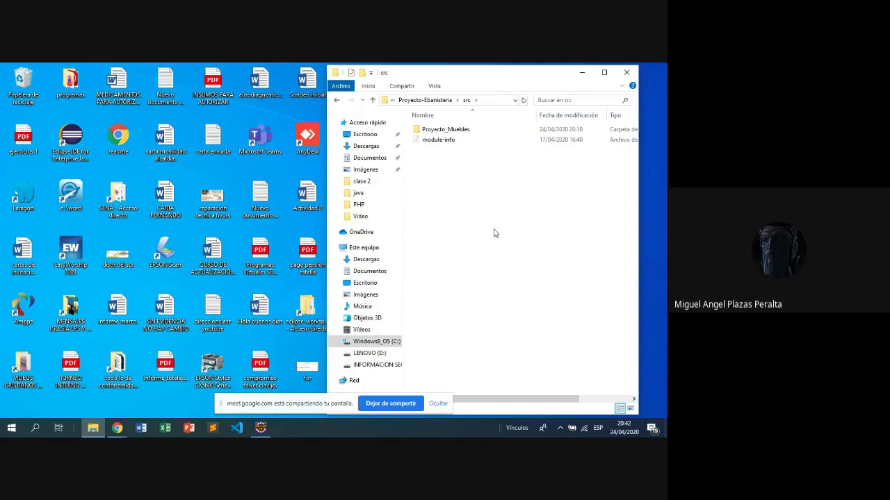
{"action": "left_click", "coordinate": [480, 138]}
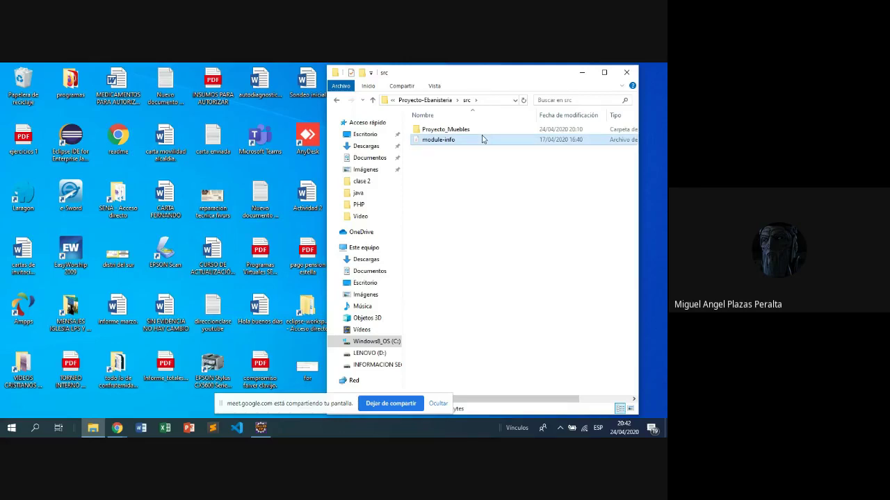
{"action": "left_click", "coordinate": [373, 101]}
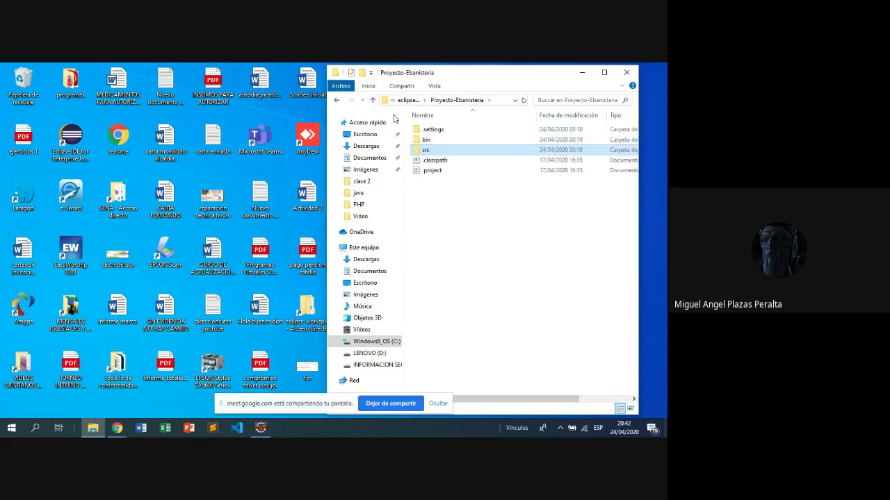
{"action": "double_click", "coordinate": [441, 150]}
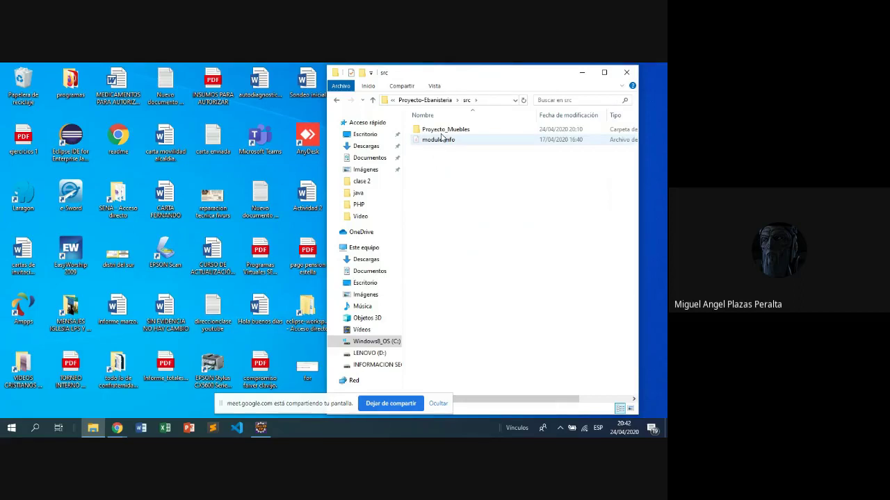
{"action": "double_click", "coordinate": [442, 130]}
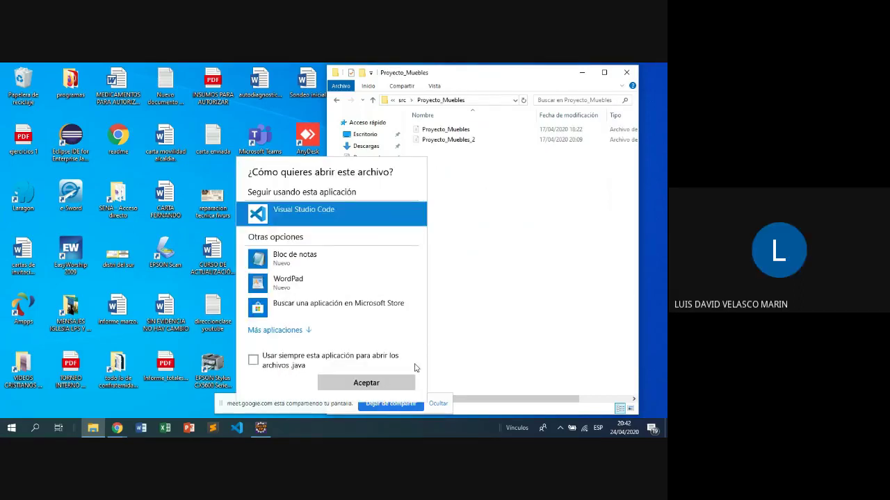
{"action": "left_click", "coordinate": [494, 186]}
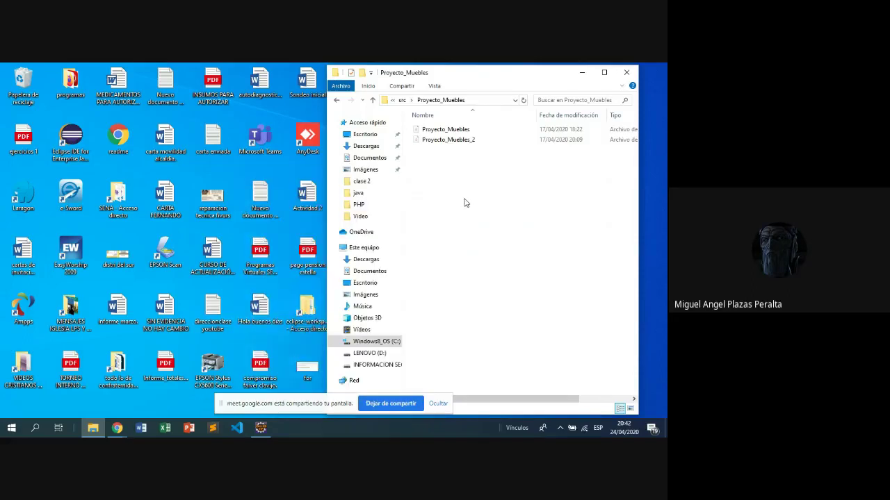
{"action": "left_click", "coordinate": [371, 101]}
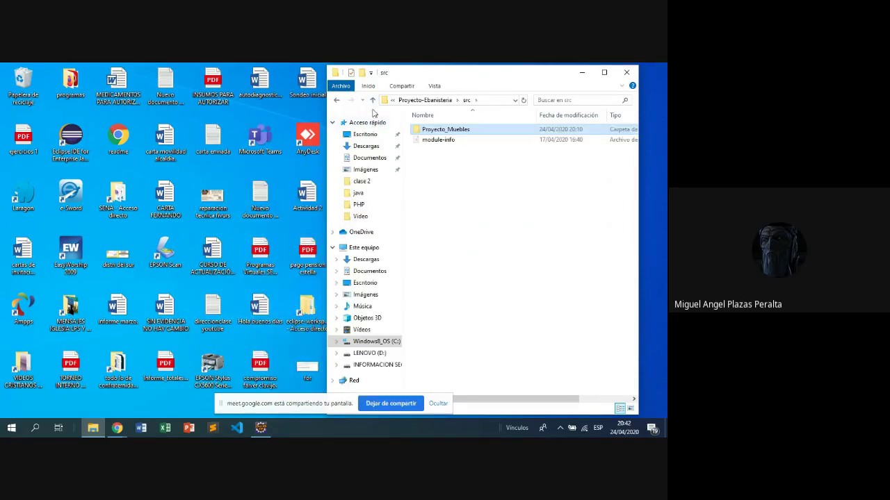
{"action": "key", "text": "alt+Up"}
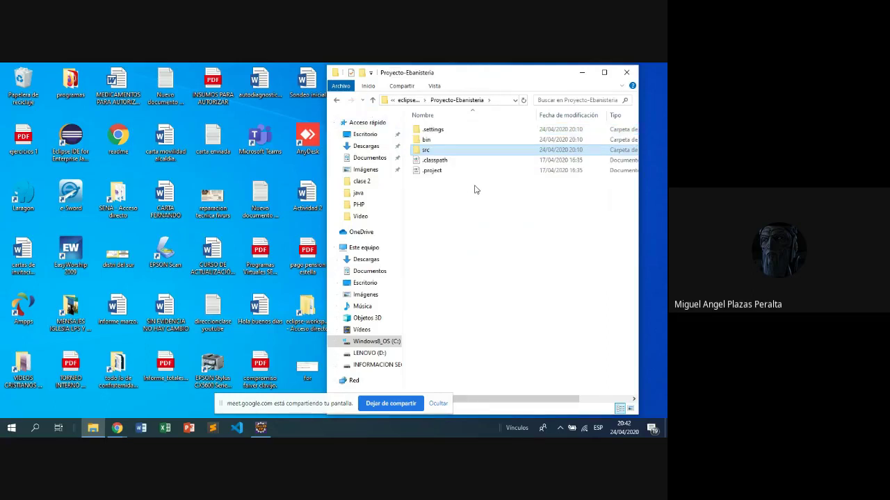
- Create a new folder named Proyecto_Madera in the eclipse-workspace folder
{"action": "key", "text": "alt+Up"}
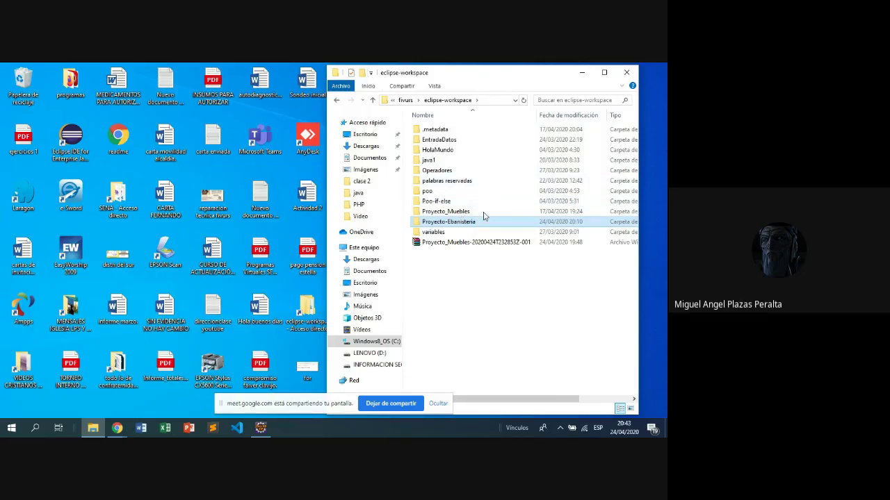
{"action": "key", "text": "ctrl+shift+n"}
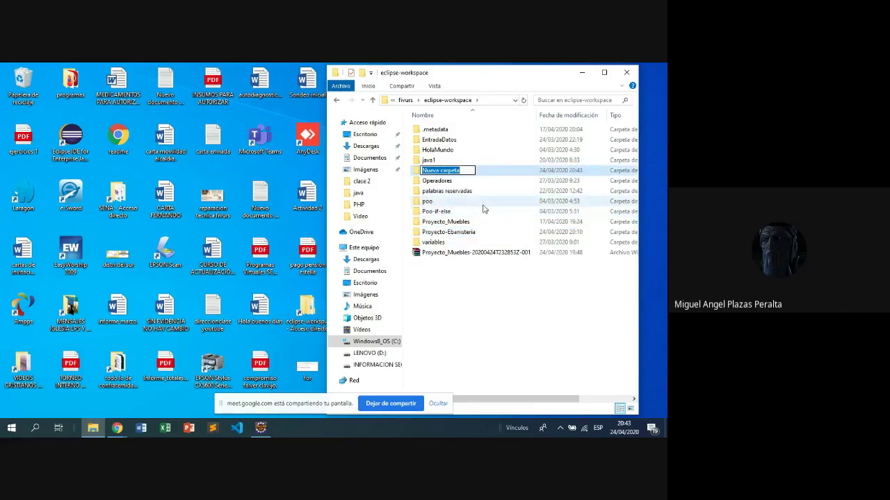
{"action": "type", "text": "prouye"}
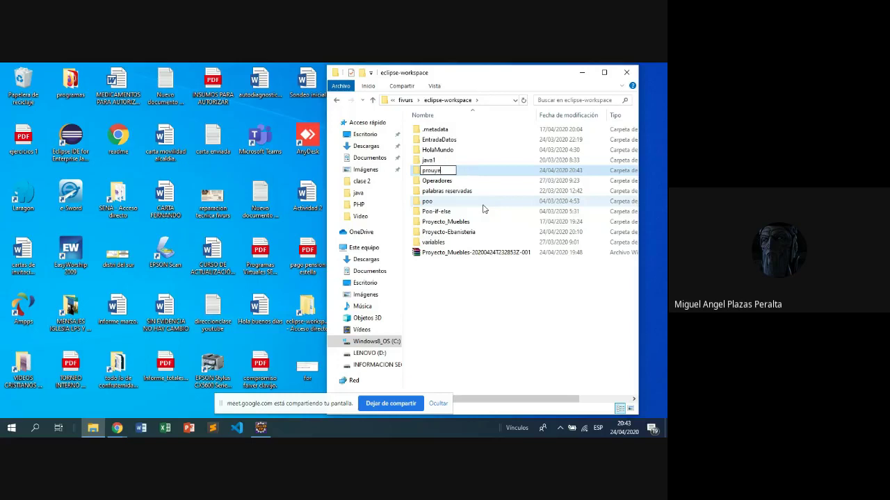
{"action": "key", "text": "BackSpace"}
{"action": "type", "text": "yec"}
{"action": "key", "text": "BackSpace"}
{"action": "key", "text": "BackSpace"}
{"action": "key", "text": "BackSpace"}
{"action": "key", "text": "BackSpace"}
{"action": "key", "text": "BackSpace"}
{"action": "key", "text": "BackSpace"}
{"action": "type", "text": "Proyecto de p"}
{"action": "key", "text": "BackSpace"}
{"action": "key", "text": "BackSpace"}
{"action": "key", "text": "BackSpace"}
{"action": "key", "text": "BackSpace"}
{"action": "key", "text": "BackSpace"}
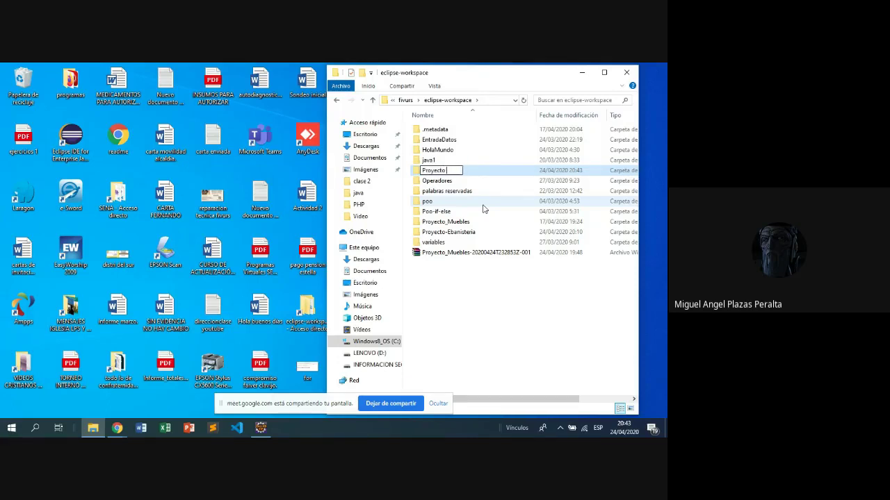
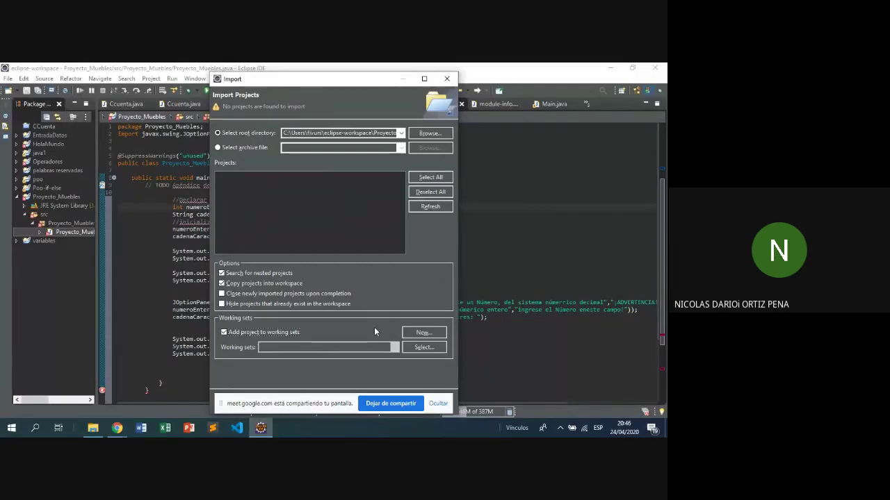
- Switch to File Explorer, check the Proyecto_Madera folder in eclipse-workspace and its location in the user's home folder, and close the window
{"action": "left_click", "coordinate": [91, 429]}
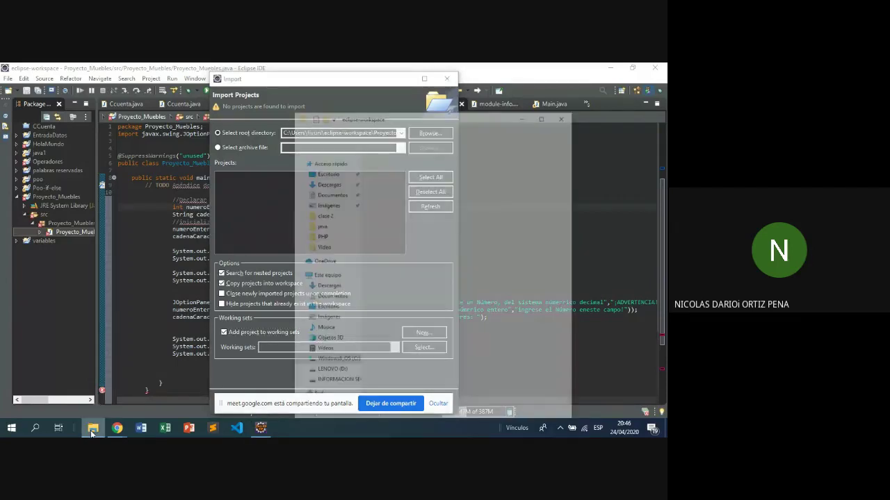
{"action": "left_click", "coordinate": [503, 213]}
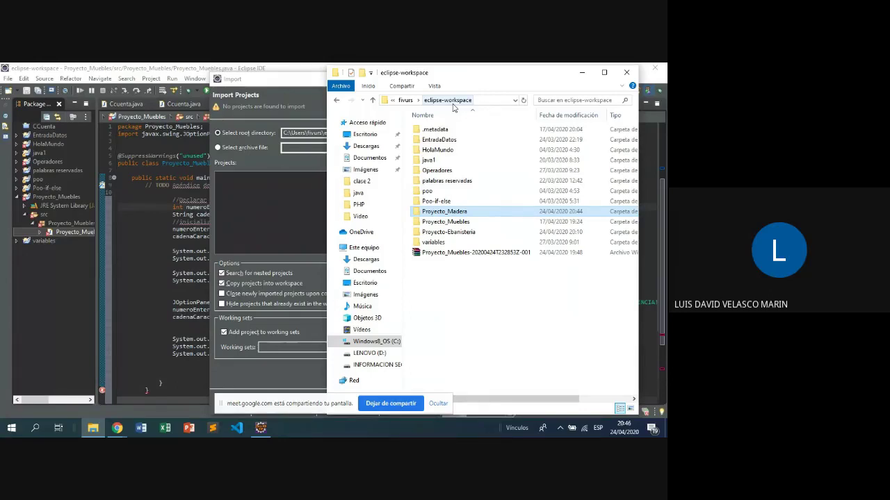
{"action": "left_click", "coordinate": [466, 211]}
{"action": "left_click", "coordinate": [516, 216]}
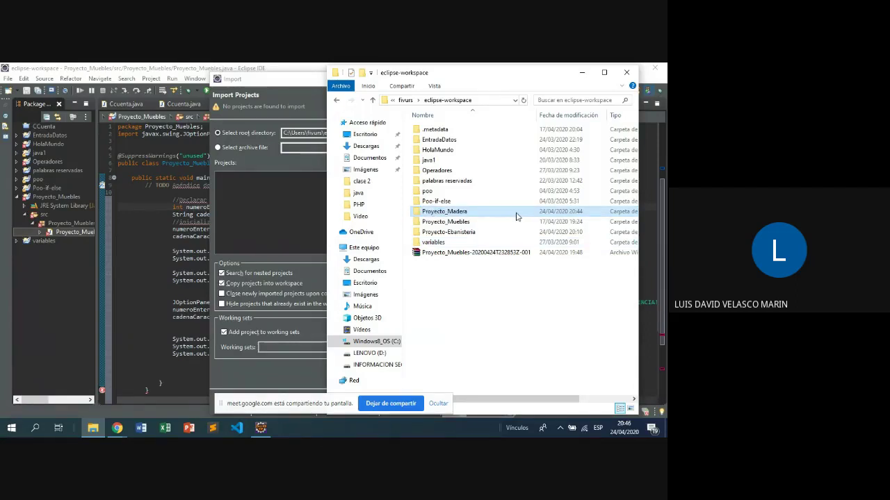
{"action": "left_click", "coordinate": [373, 101]}
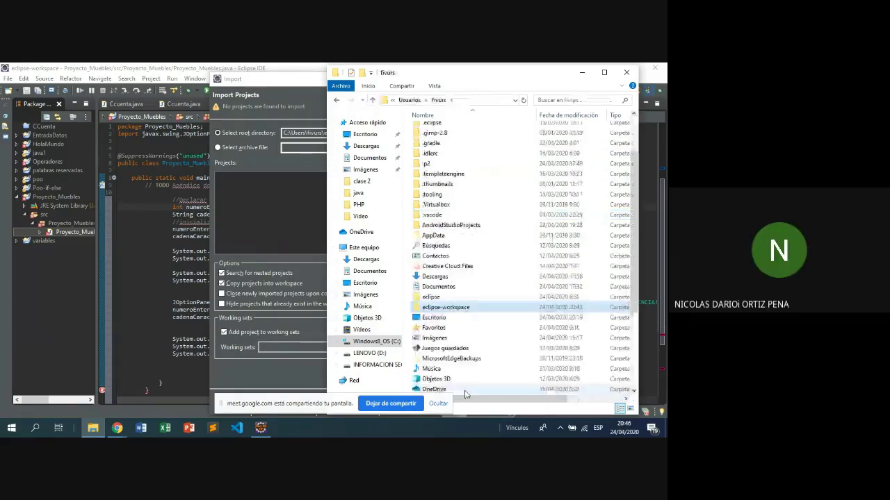
{"action": "scroll", "coordinate": [463, 313], "scroll_direction": "down", "scroll_amount": 4}
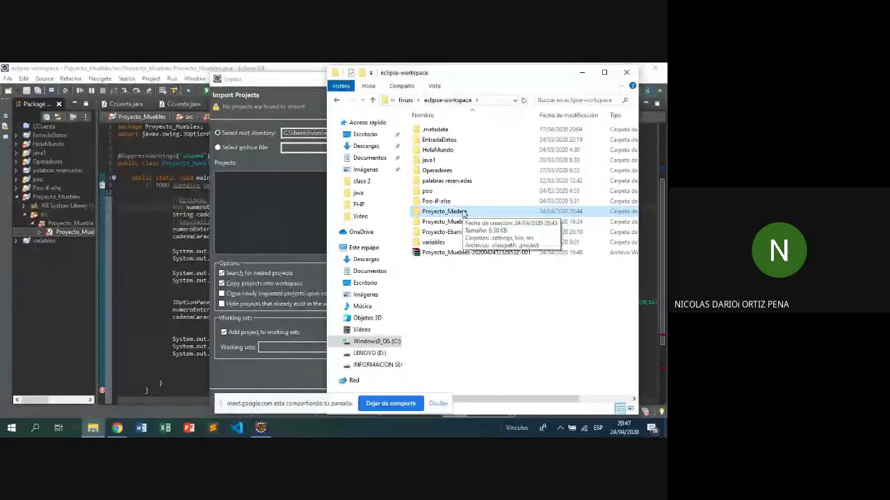
{"action": "left_click", "coordinate": [624, 72]}
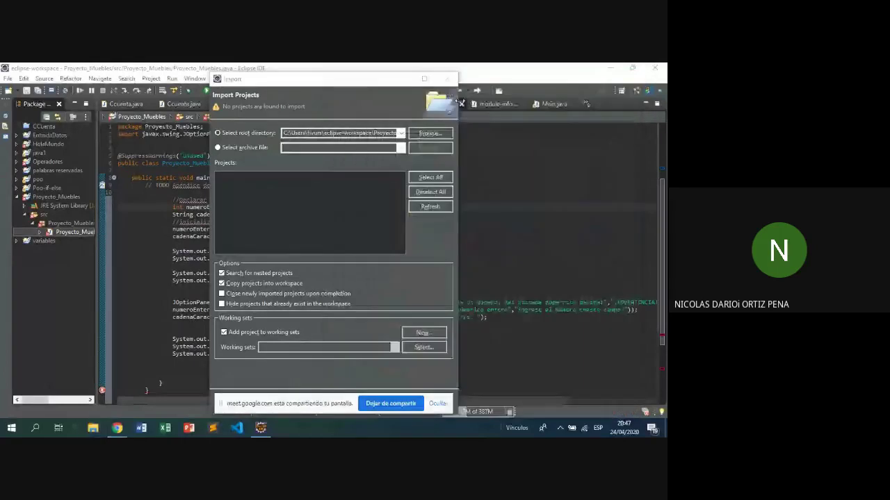
- Cancel the open import and restart it as Existing Projects into Workspace, with Proyecto_Madera in eclipse-workspace as the root directory
{"action": "key", "text": "Escape"}
{"action": "left_click", "coordinate": [9, 78]}
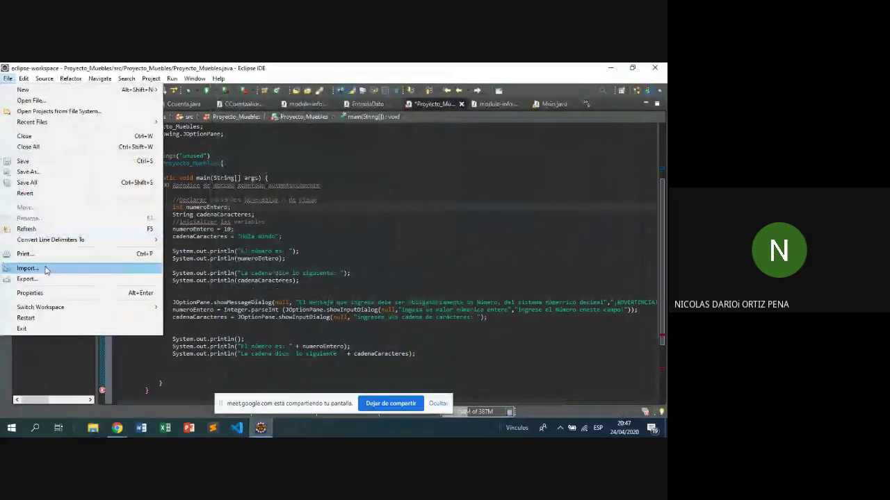
{"action": "left_click", "coordinate": [45, 270]}
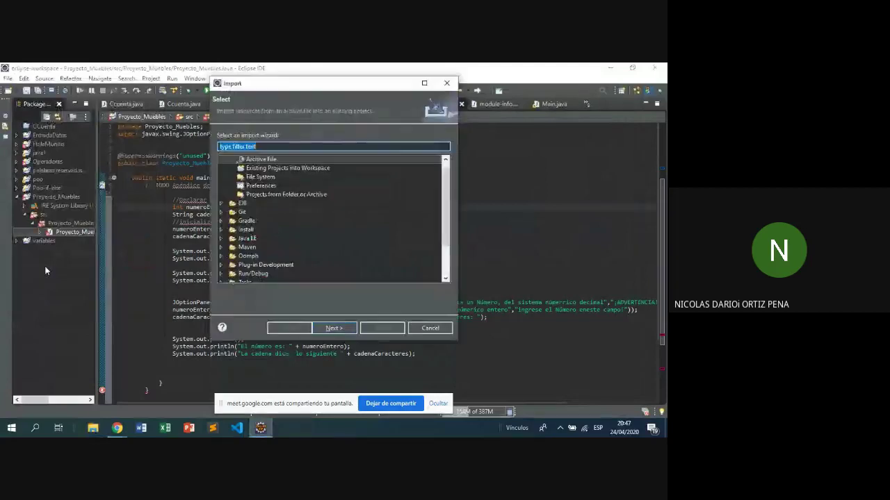
{"action": "left_click", "coordinate": [296, 168]}
{"action": "left_click", "coordinate": [333, 327]}
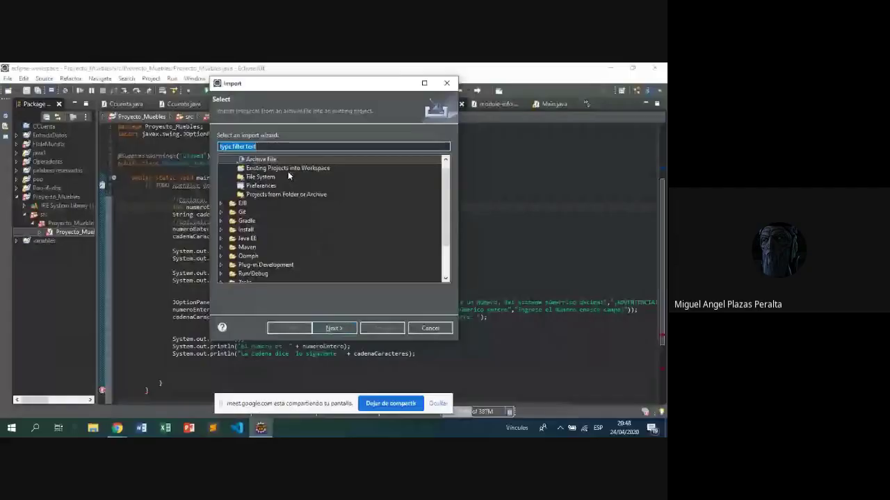
{"action": "left_click", "coordinate": [330, 328]}
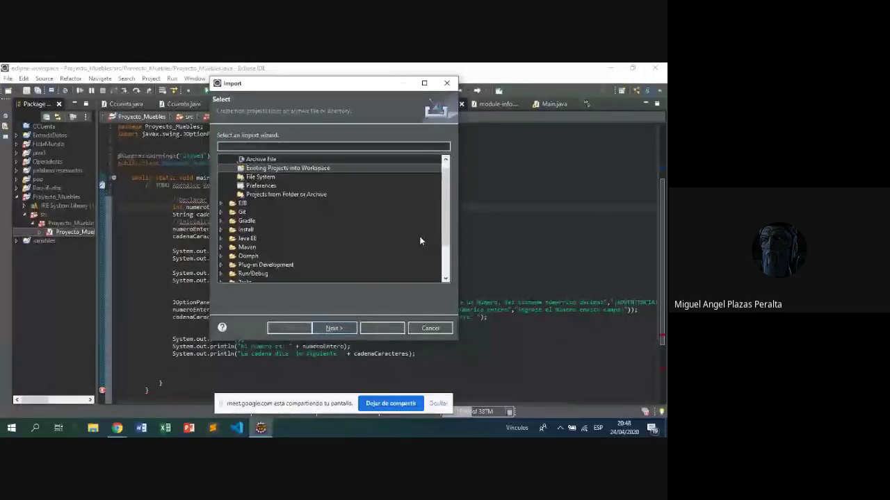
{"action": "left_click", "coordinate": [334, 328]}
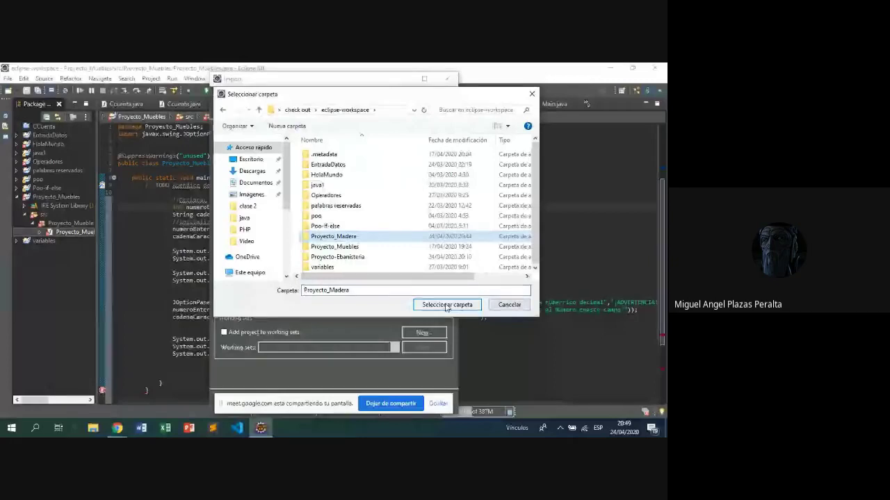
{"action": "left_click", "coordinate": [446, 305]}
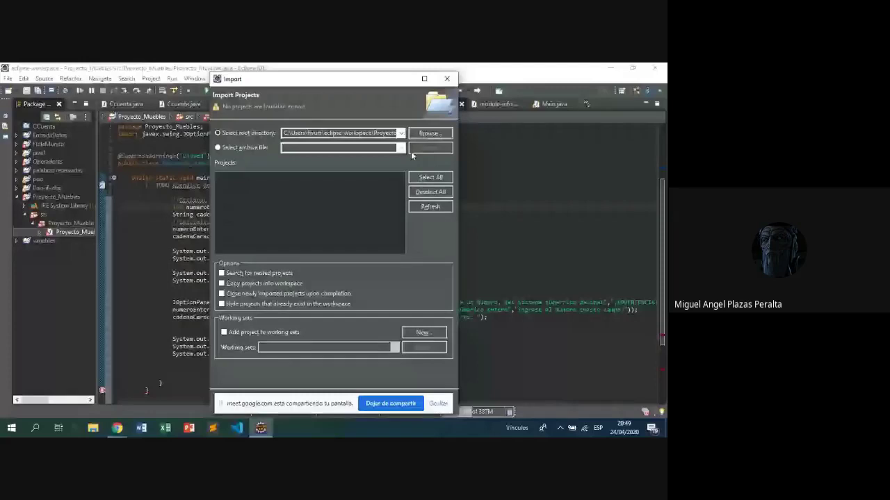
- Reopen the root directory selection and look through the folders in the user's home folder
{"action": "left_click", "coordinate": [429, 132]}
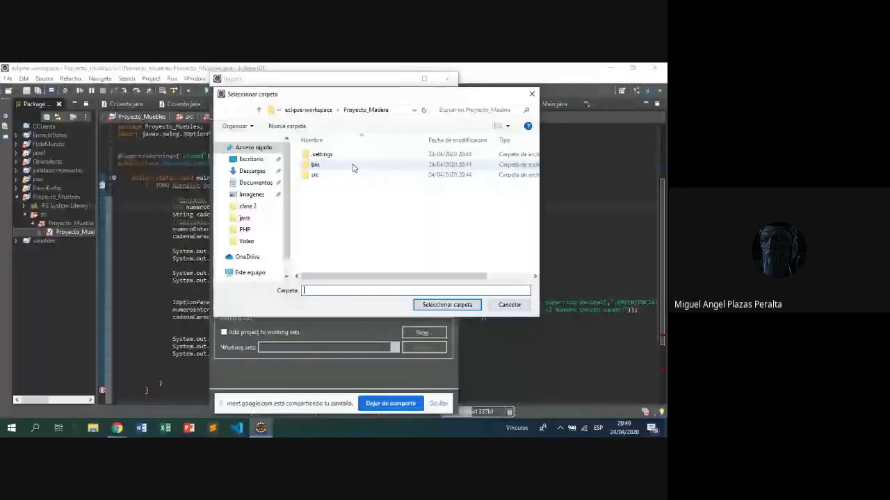
{"action": "left_click", "coordinate": [257, 110]}
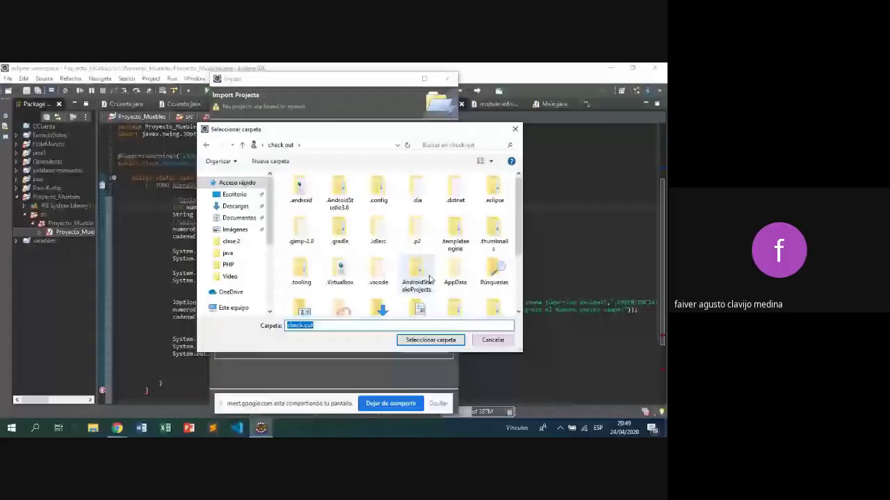
{"action": "scroll", "coordinate": [430, 279], "scroll_direction": "down", "scroll_amount": 3}
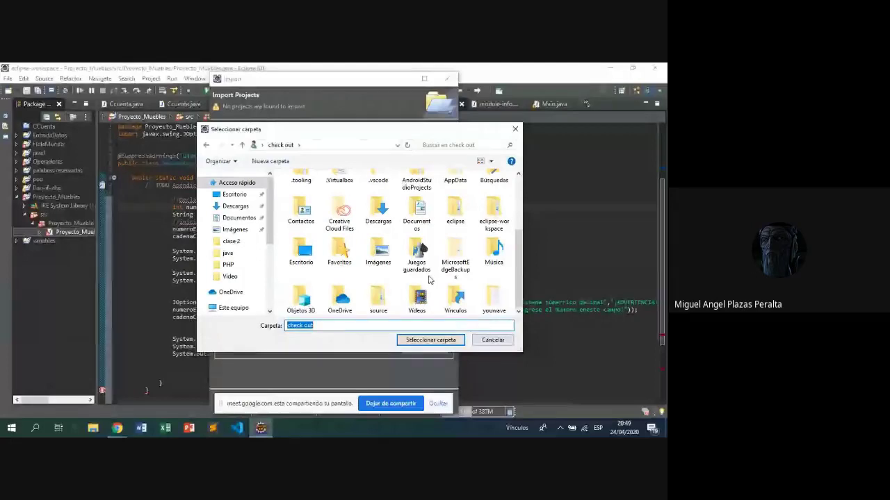
{"action": "scroll", "coordinate": [438, 274], "scroll_direction": "up", "scroll_amount": 3}
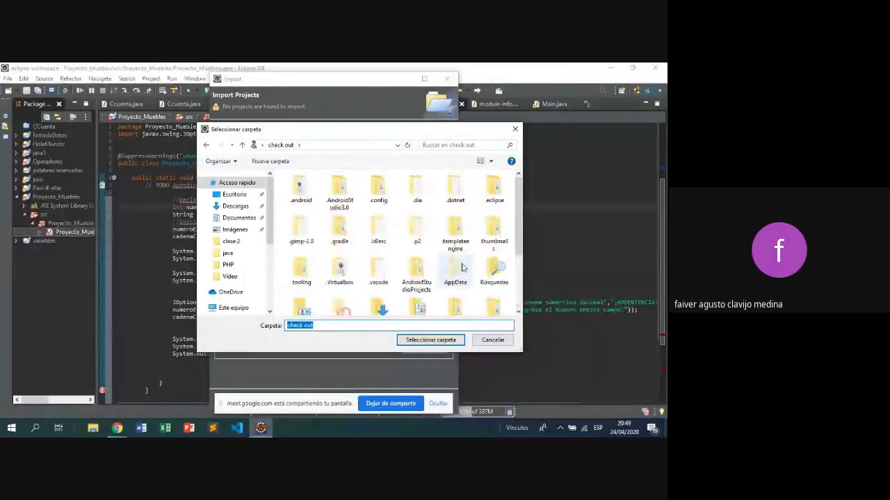